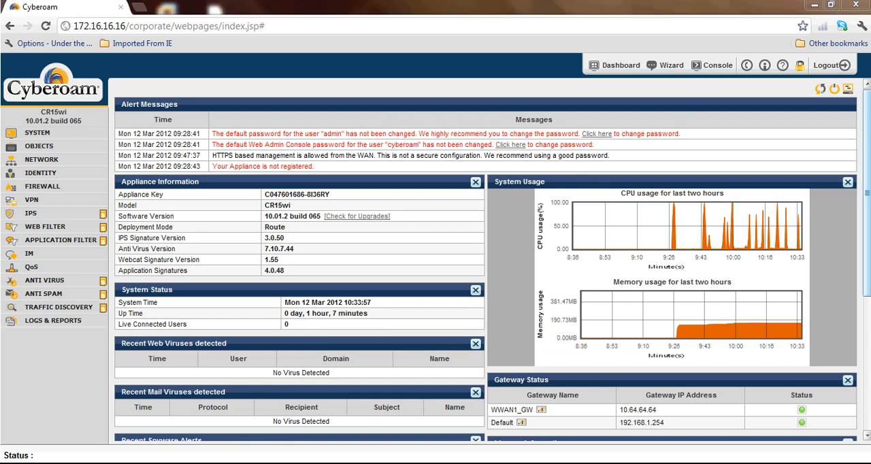
Step: Check the Web and Application Filter subscription in the dashboard's license information, and open the application filter category list
left_click_drag(869, 212, 865, 281)
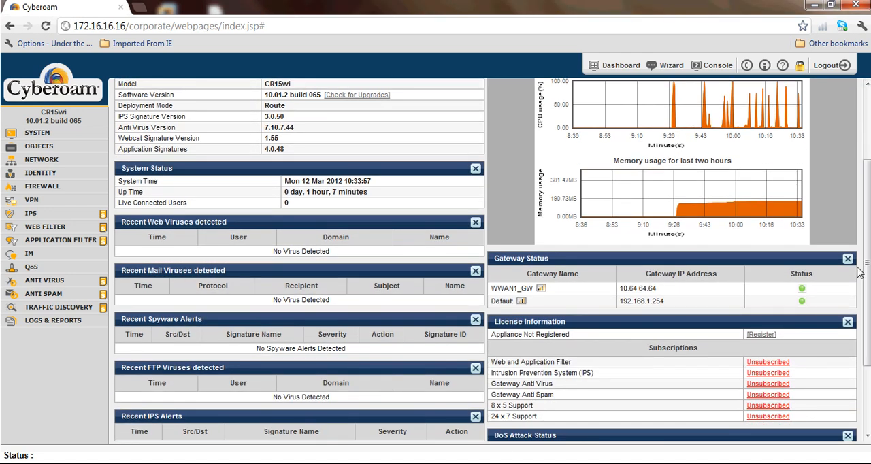
left_click_drag(618, 361, 492, 363)
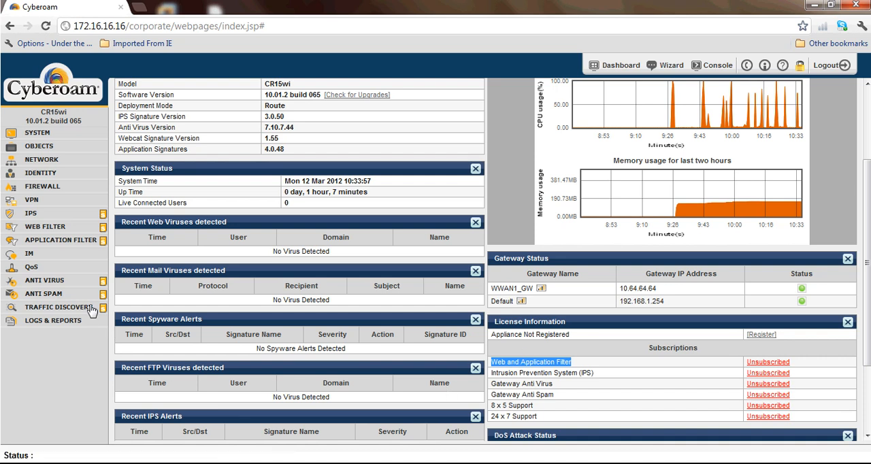
left_click(75, 243)
left_click(75, 252)
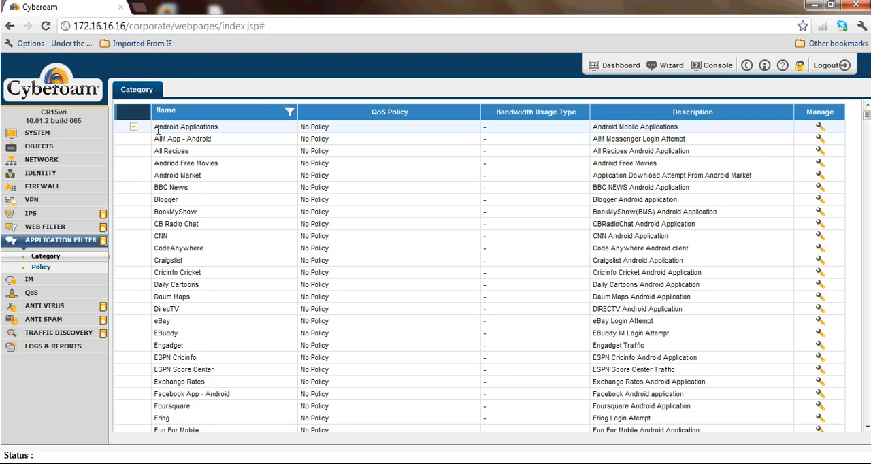
Step: Review the Android Applications, File Transfer and Gaming categories, including the Facebook games entries, collapsing each category
left_click(134, 128)
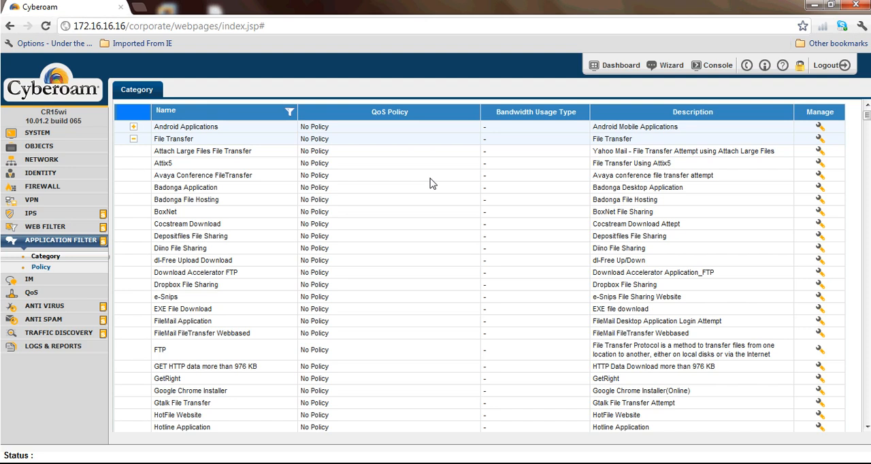
left_click(135, 140)
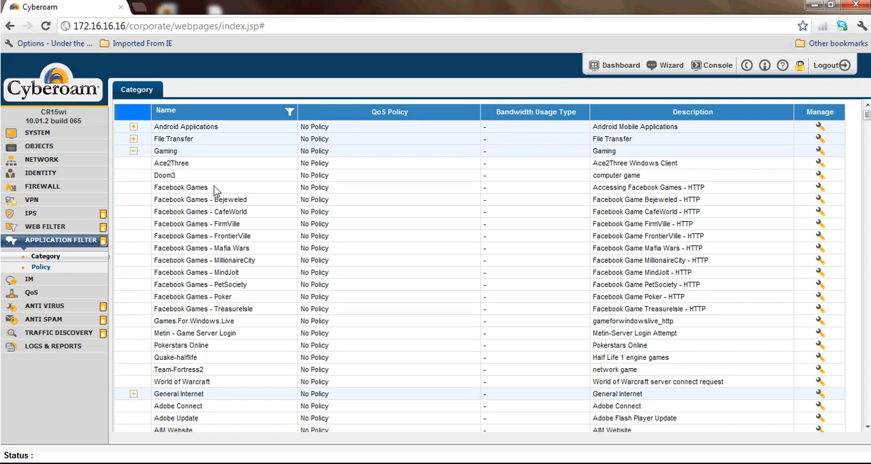
left_click_drag(208, 188, 153, 191)
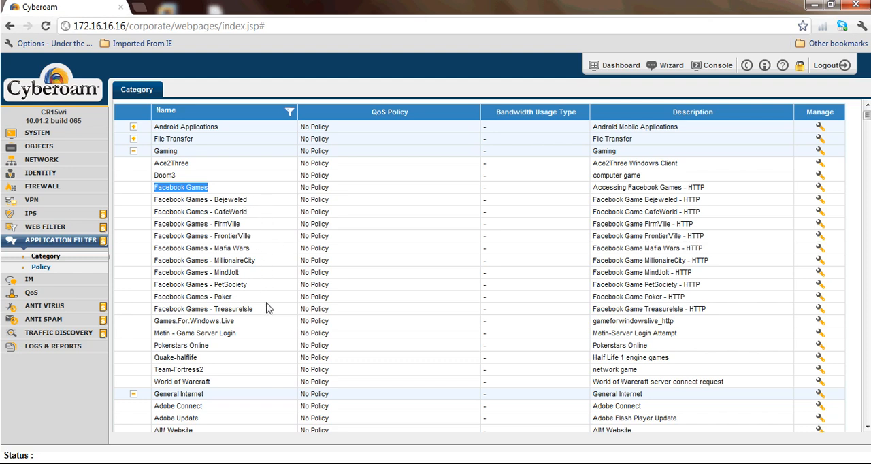
double_click(223, 297)
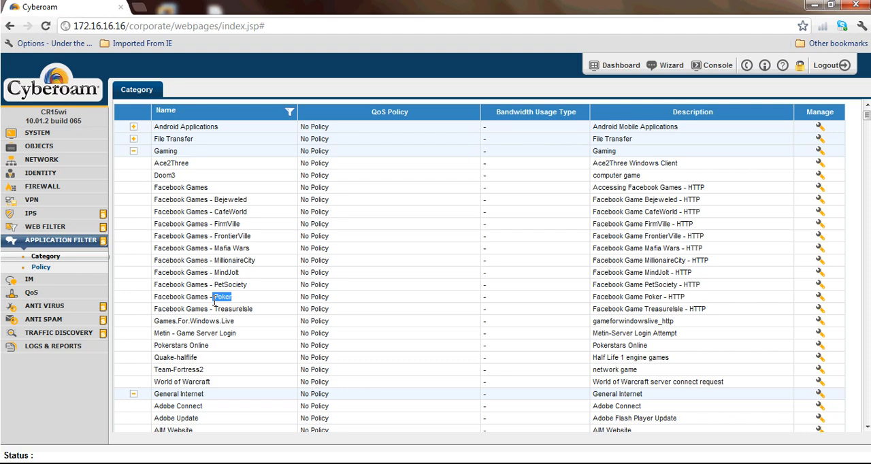
left_click(134, 158)
left_click(134, 151)
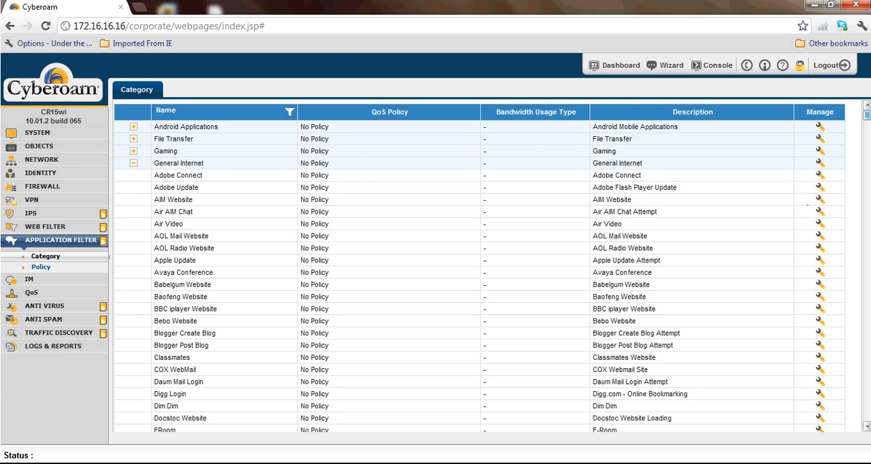
Step: Examine the Facebook and Google application signatures within the General Internet category, and collapse the category
left_click_drag(867, 117, 866, 122)
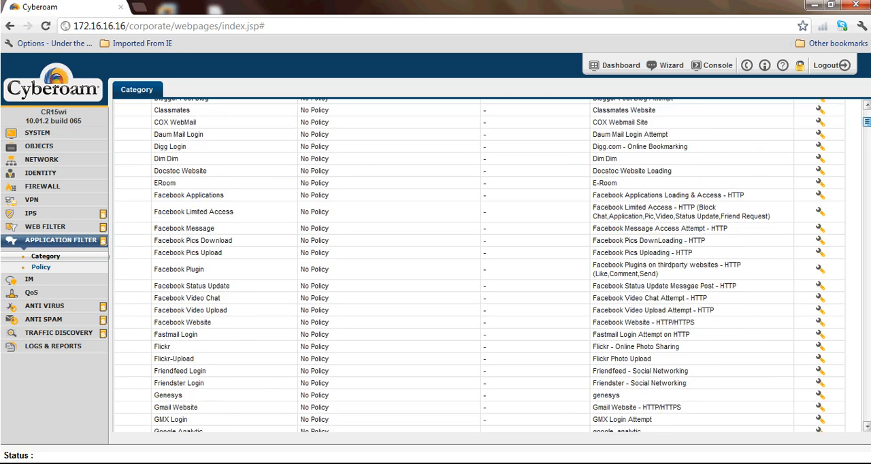
left_click_drag(237, 198, 187, 197)
left_click_drag(219, 230, 193, 246)
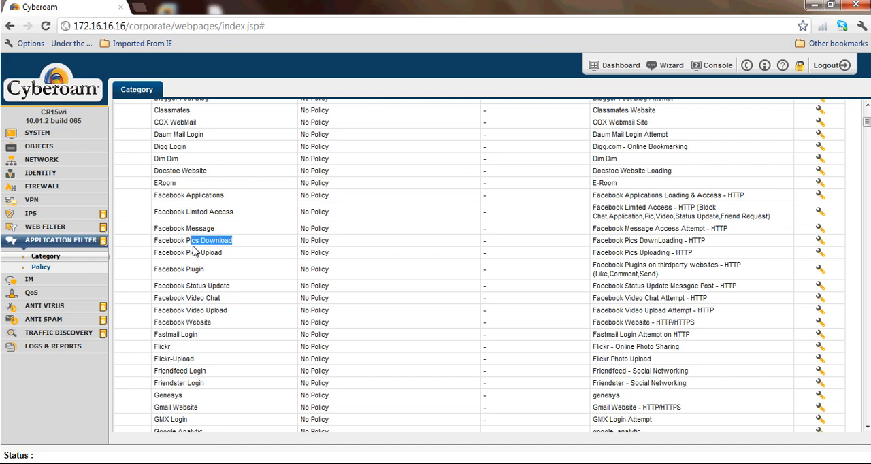
left_click_drag(235, 212, 154, 216)
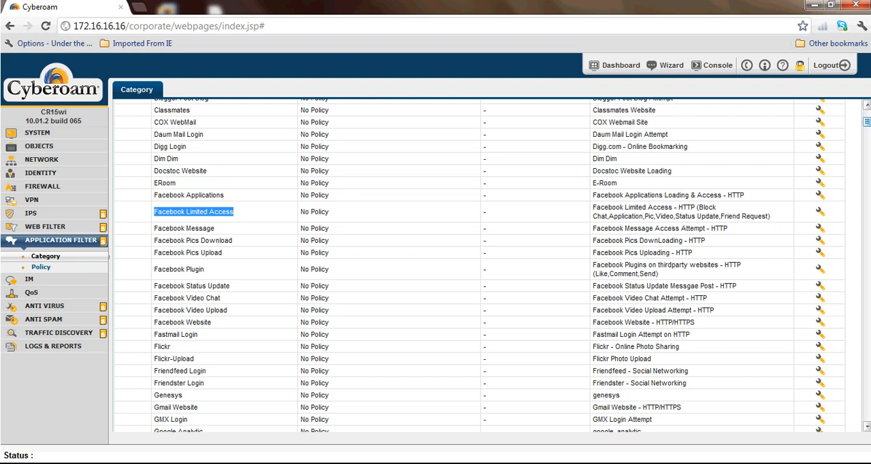
left_click_drag(867, 121, 866, 113)
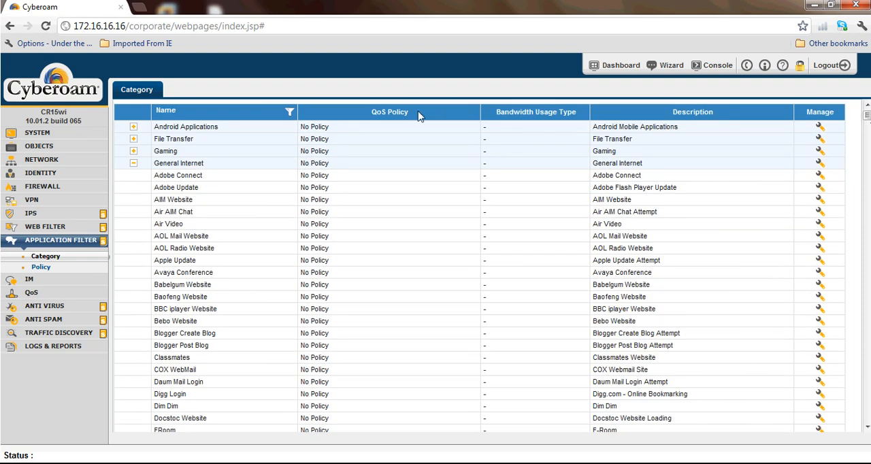
left_click_drag(867, 114, 867, 132)
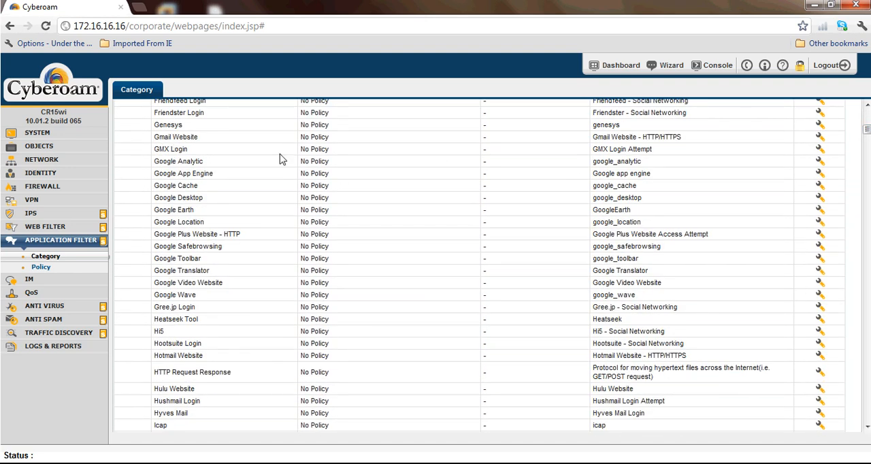
left_click_drag(867, 141, 868, 108)
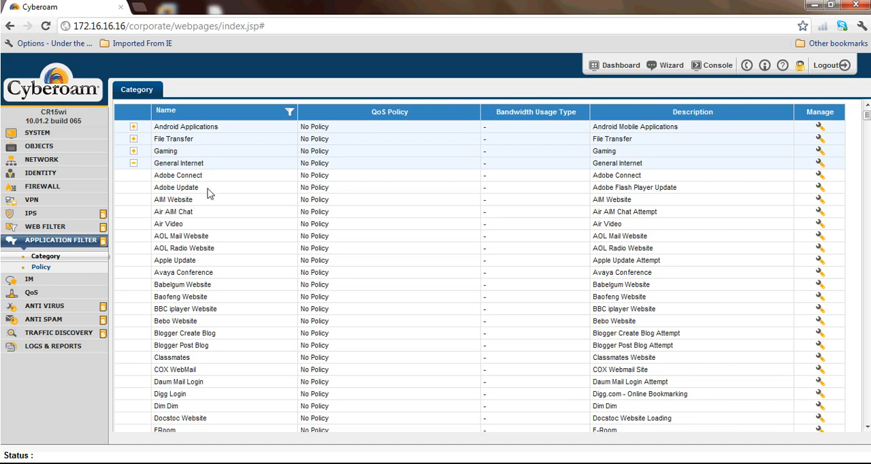
left_click(133, 164)
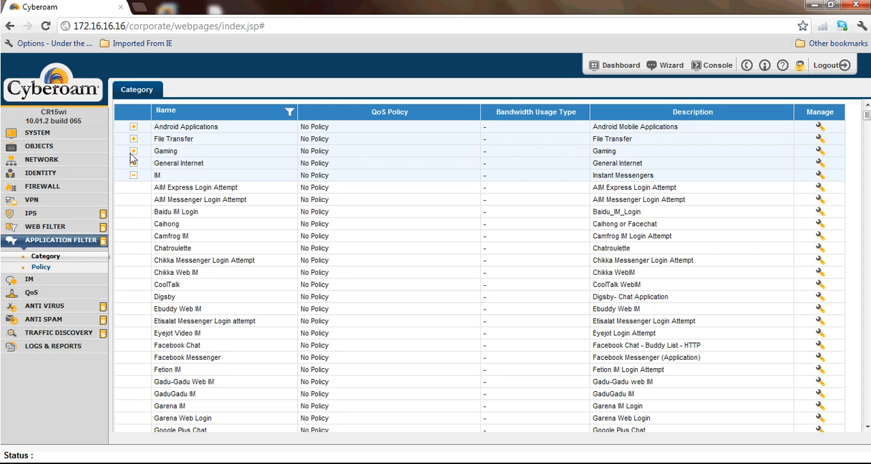
Step: Look over the IM, IPhone Applications, Internet Protocol, Network Services and P2P categories, collapsing each one
left_click(134, 176)
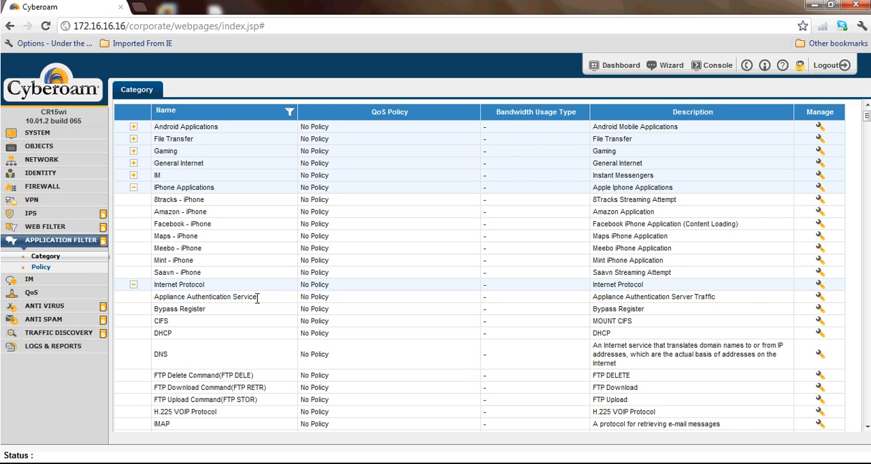
left_click(134, 187)
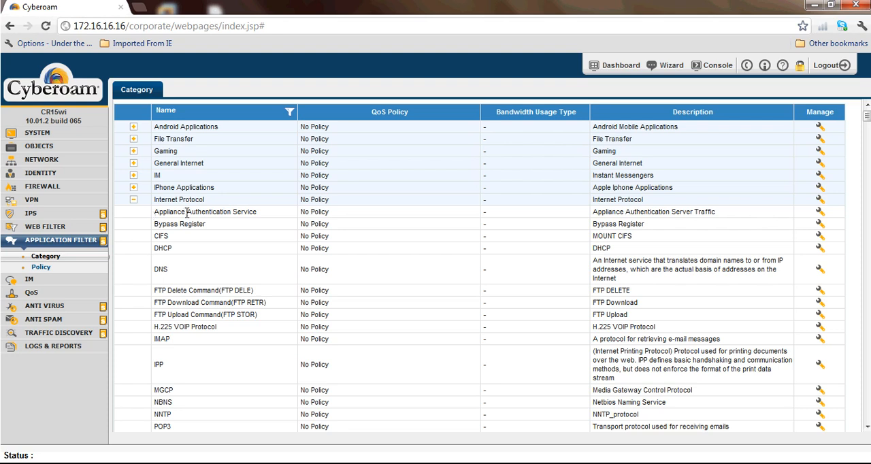
left_click(133, 202)
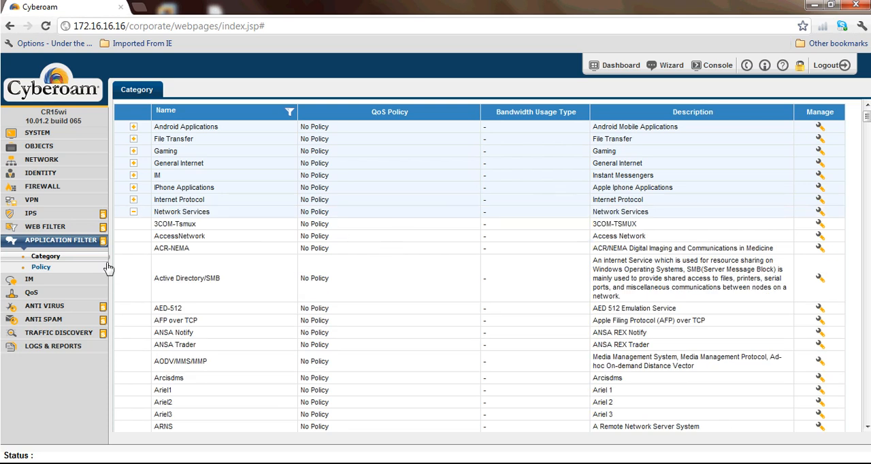
left_click(134, 213)
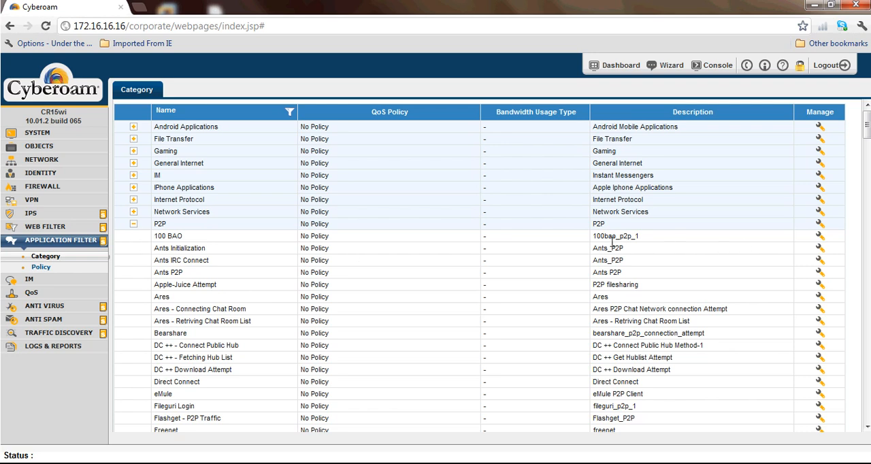
mouse_move(866, 139)
left_mouse_down()
mouse_move(868, 174)
mouse_move(866, 139)
left_mouse_up()
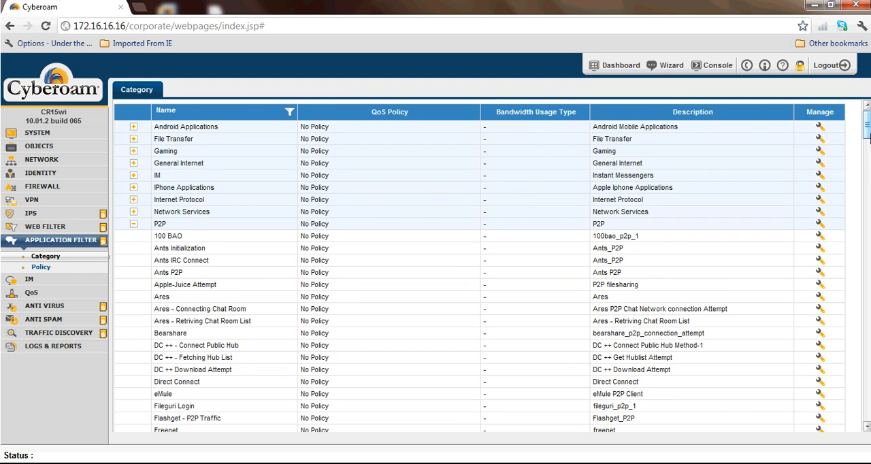
left_click(134, 224)
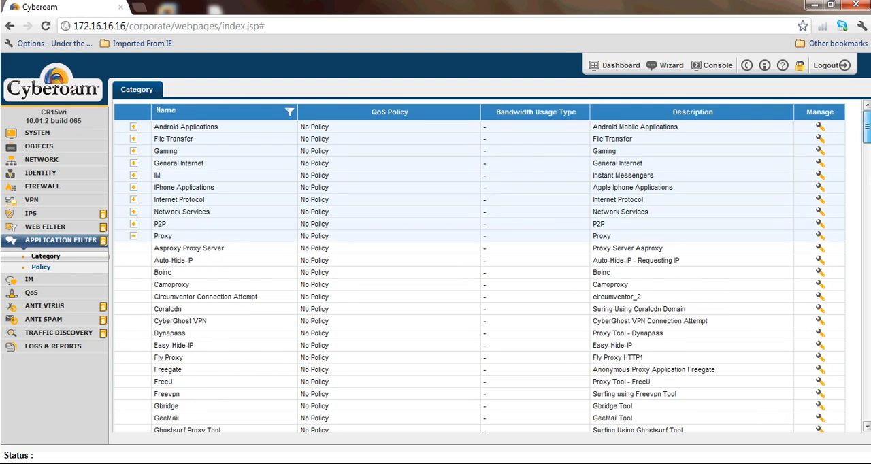
Step: Review the Proxy, Remote Access and Streaming Media categories, collapsing each to reach the VOIP applications
scroll(480, 265, "down", 2)
left_click_drag(866, 138, 866, 139)
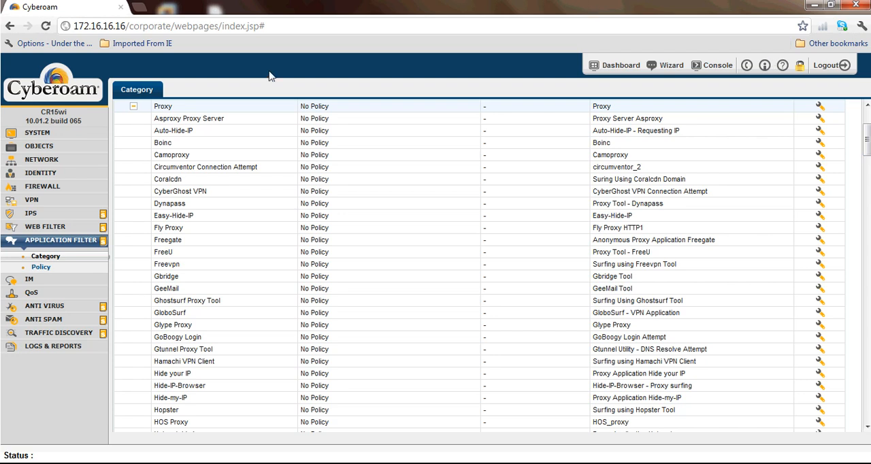
left_click(134, 108)
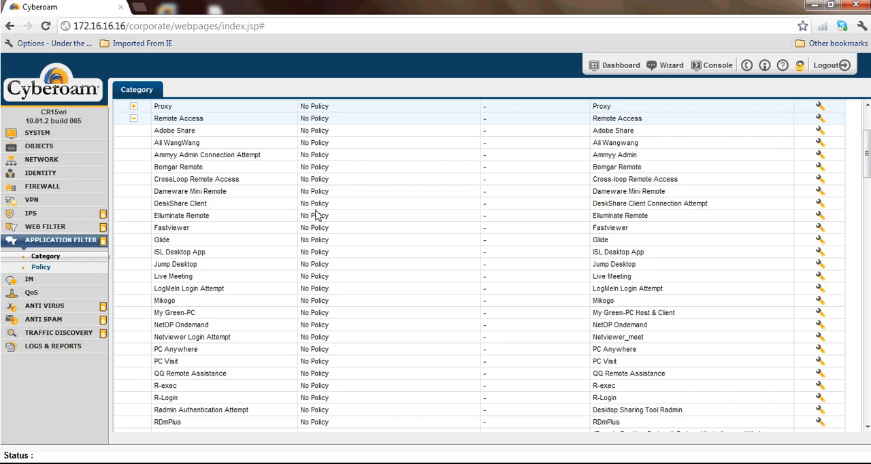
left_click(134, 120)
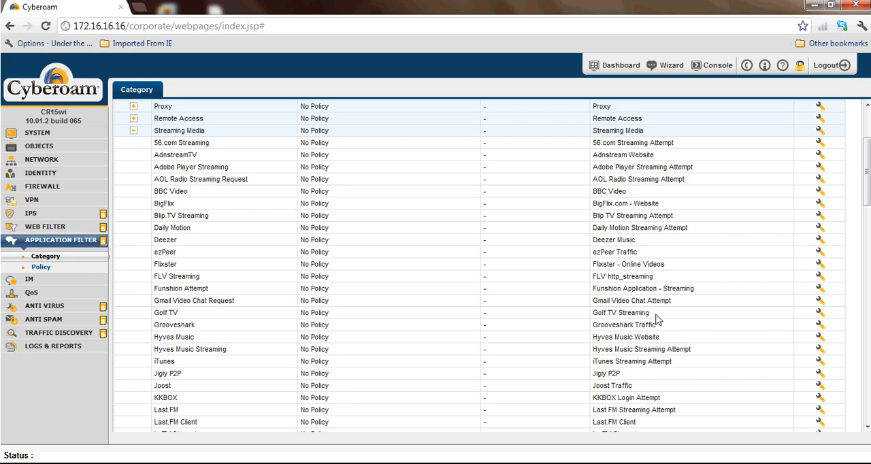
left_click(133, 131)
left_click(133, 142)
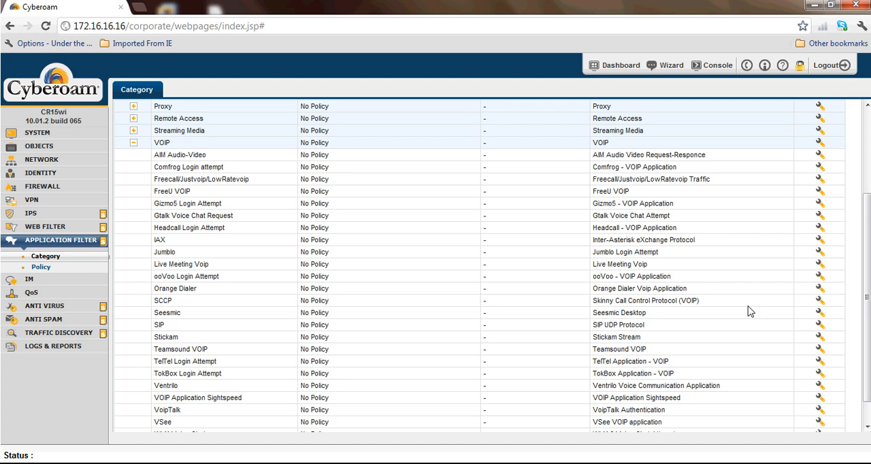
Step: Draft an application-based QoS policy named SIP for the SIP application, with Committed type and priority 0 (Real Time), and discard it
left_click(820, 324)
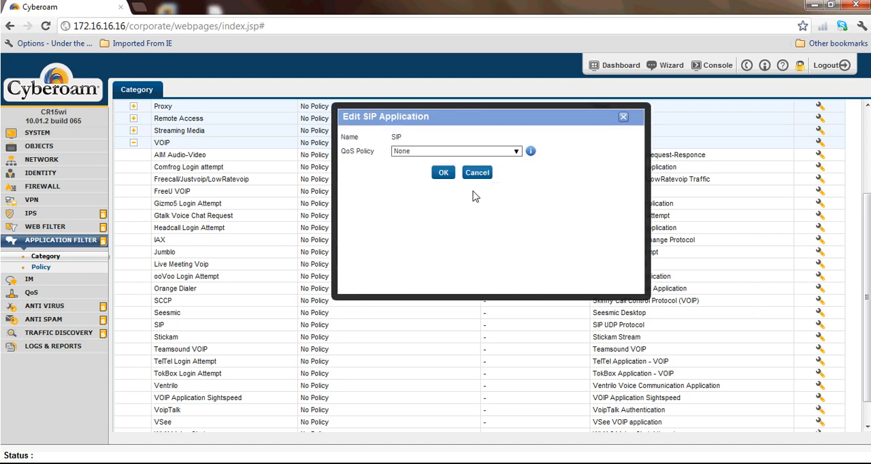
left_click_drag(375, 151, 344, 160)
left_click(518, 151)
left_click(444, 190)
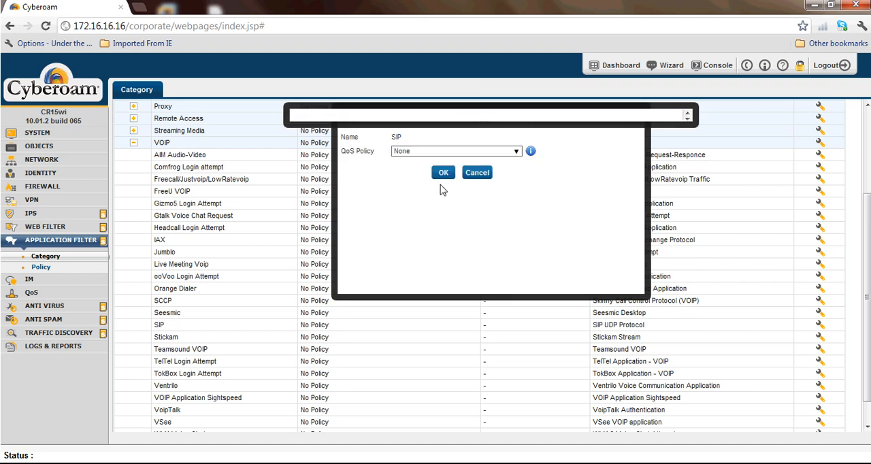
left_click(564, 159)
left_click(439, 138)
type("SIP")
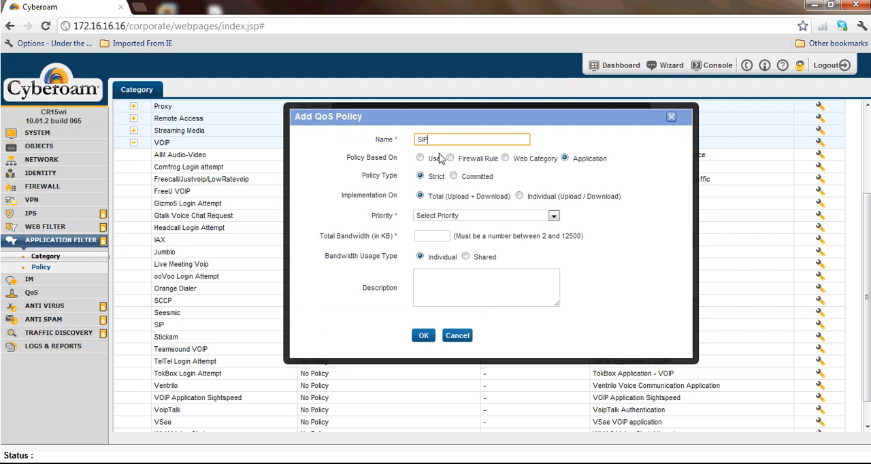
left_click(453, 176)
left_click(457, 215)
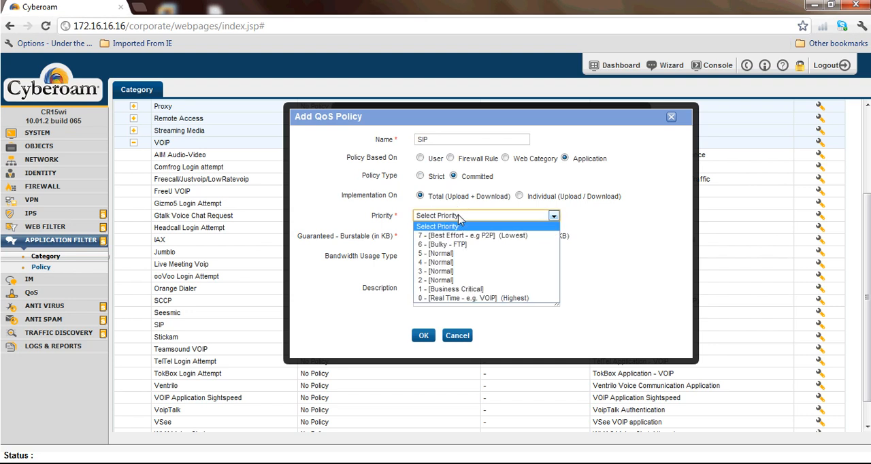
left_click(471, 301)
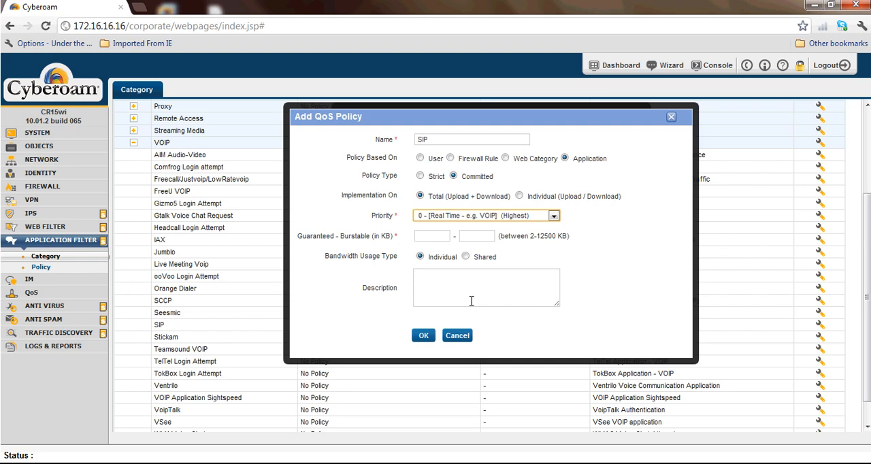
left_click(460, 336)
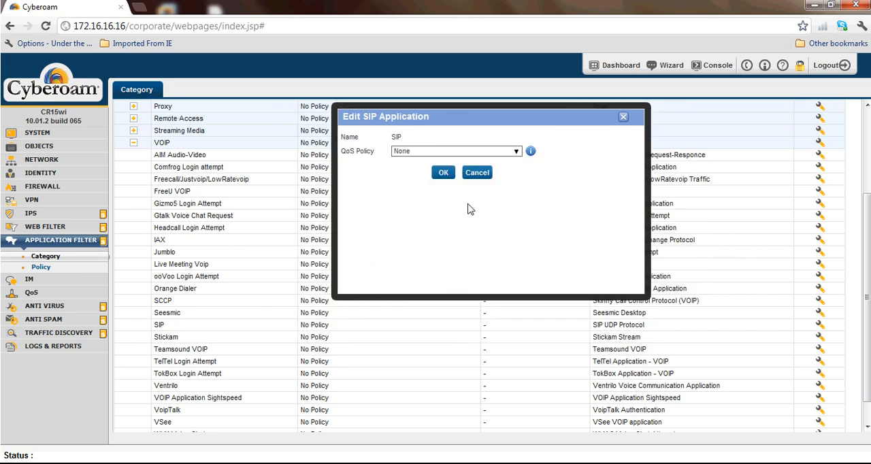
left_click(477, 174)
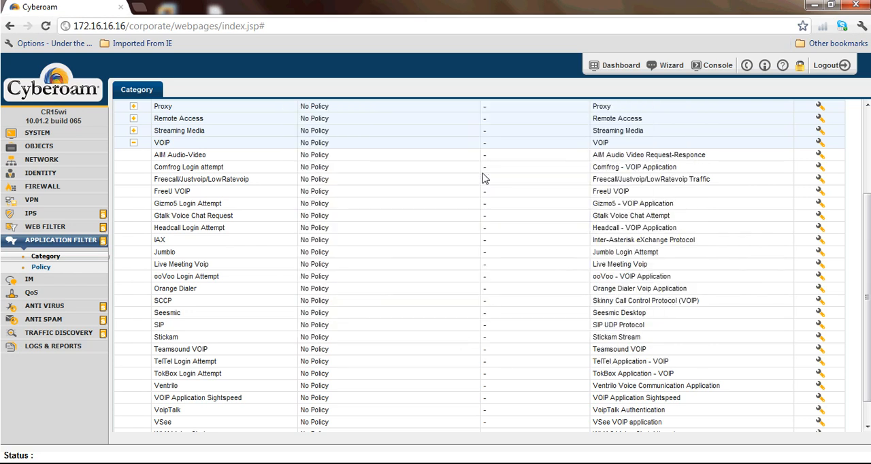
Step: Read the departmental deny requirements in the untitled Notepad note, and open the application filter policy list in Cyberoam
mouse_move(302, 458)
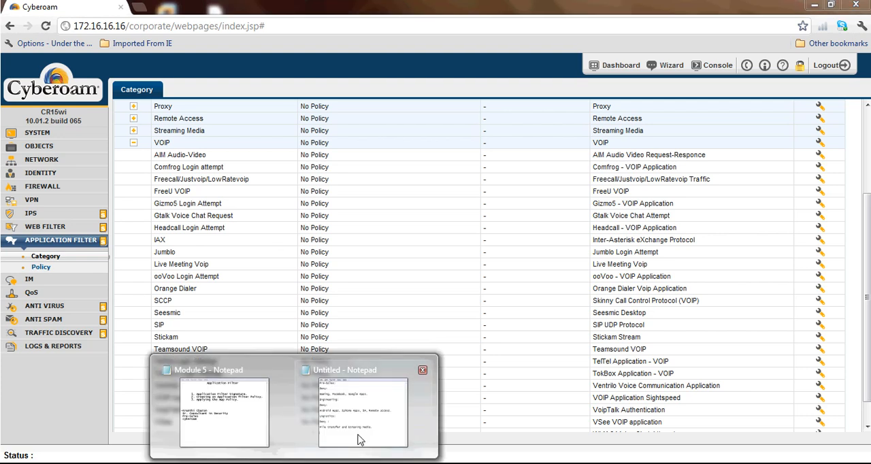
left_click(359, 439)
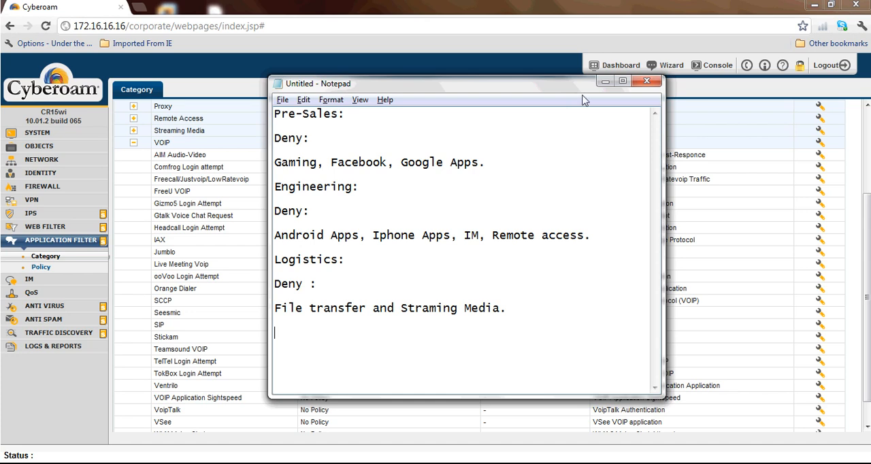
left_click(605, 81)
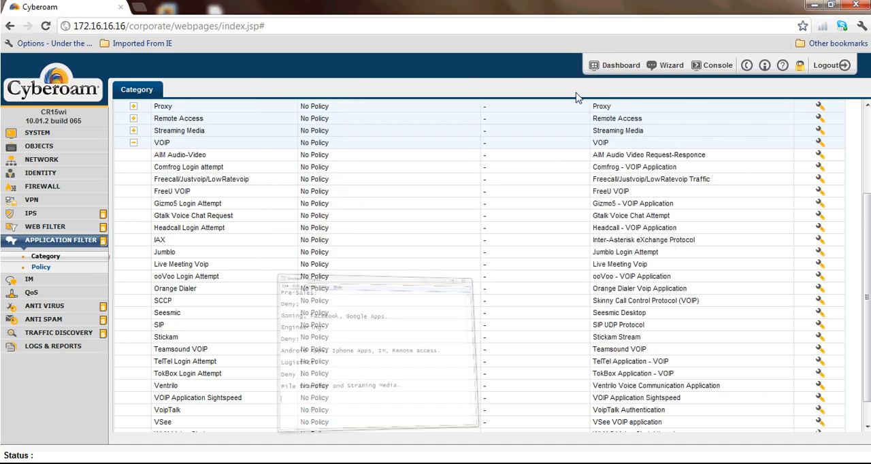
left_click(41, 268)
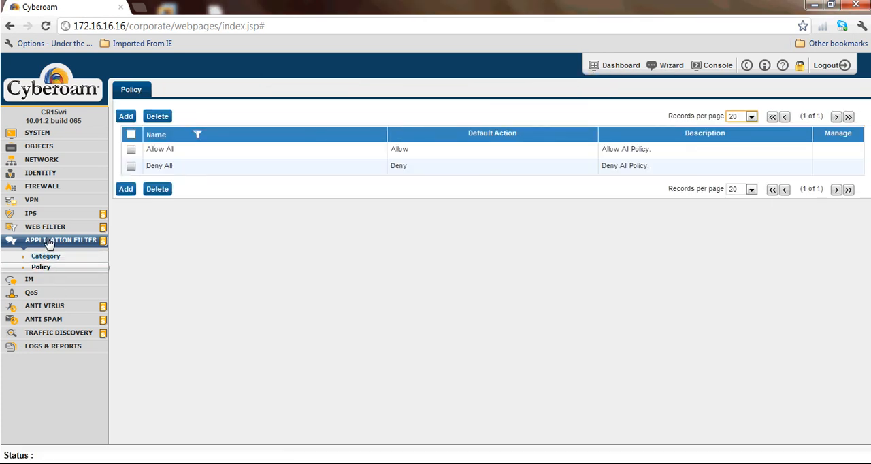
Step: Create an application filter policy named Pre_Sales based on the Allow All template
left_click(158, 243)
left_click_drag(188, 151, 147, 157)
left_click(126, 117)
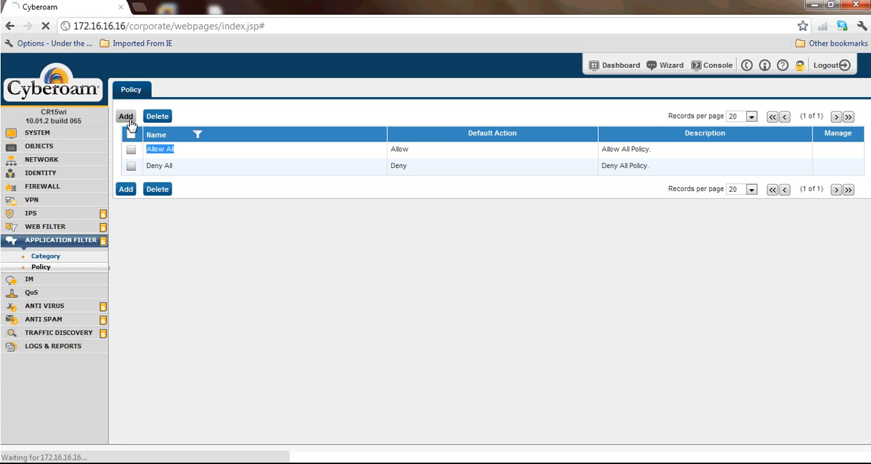
type("Pre_Sales")
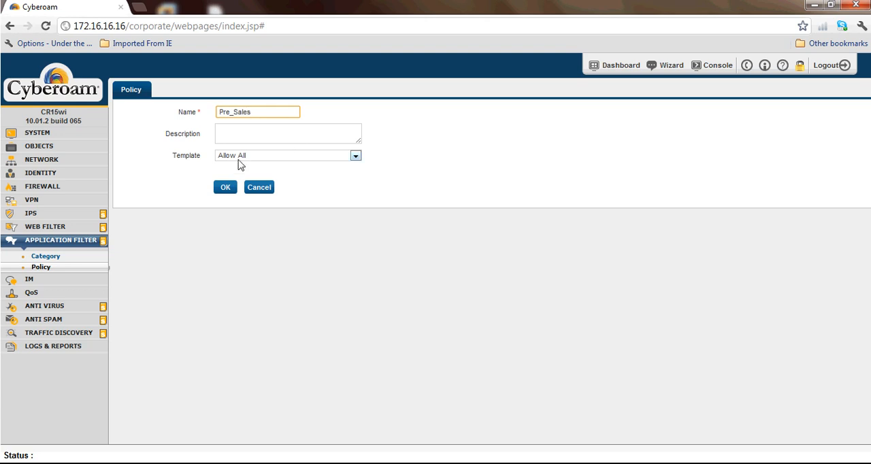
left_click_drag(202, 155, 174, 156)
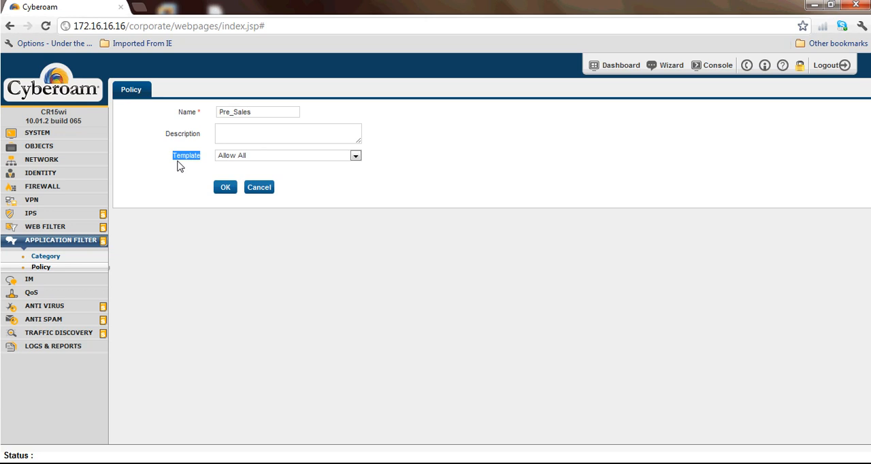
left_click(225, 187)
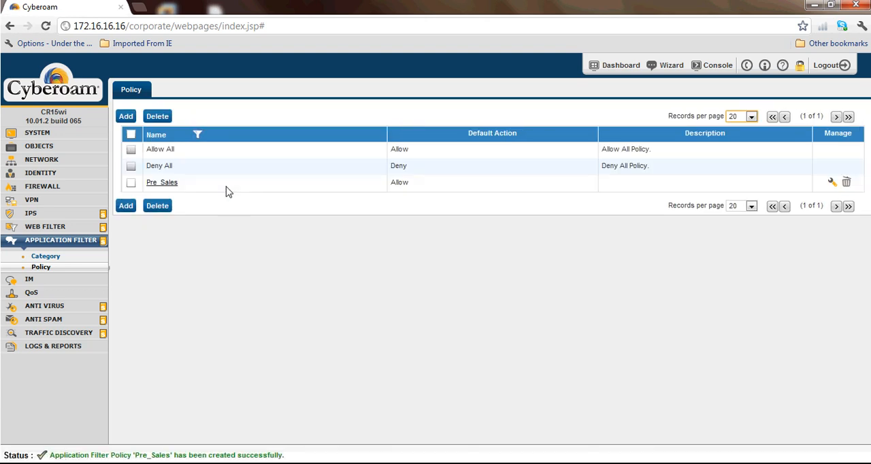
Step: Check the Notepad requirements and add a rule to the Pre_Sales policy that denies all applications in the Gaming category
left_click(165, 186)
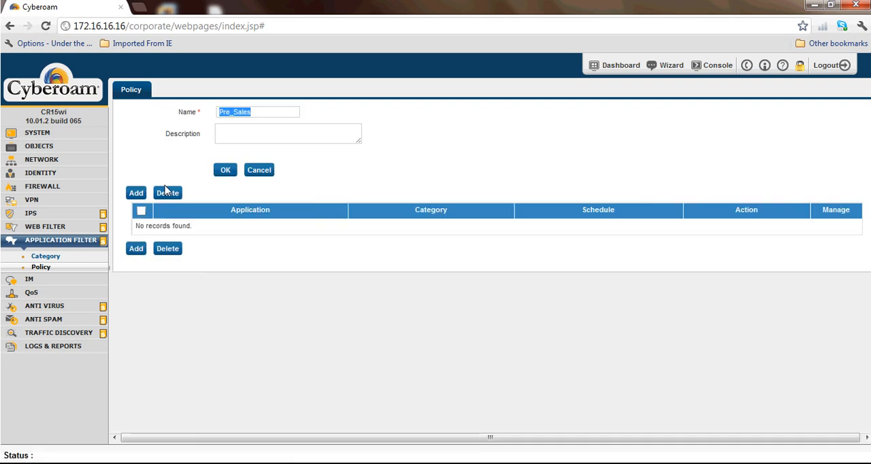
left_click(137, 195)
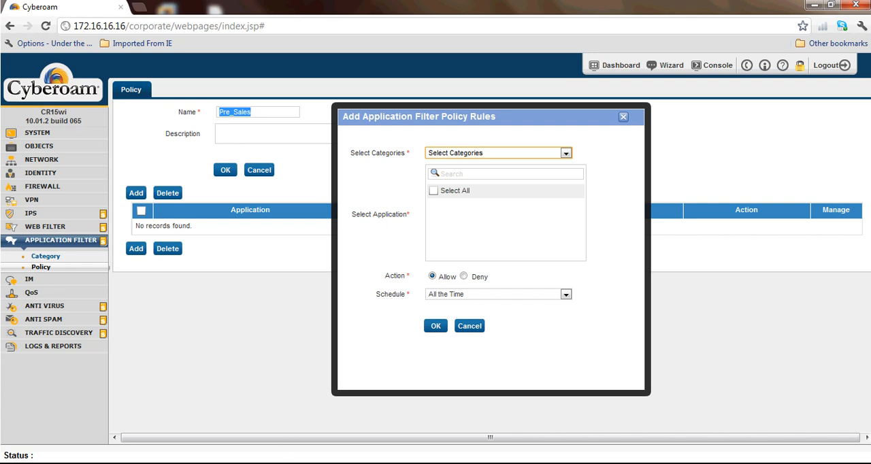
left_click(387, 427)
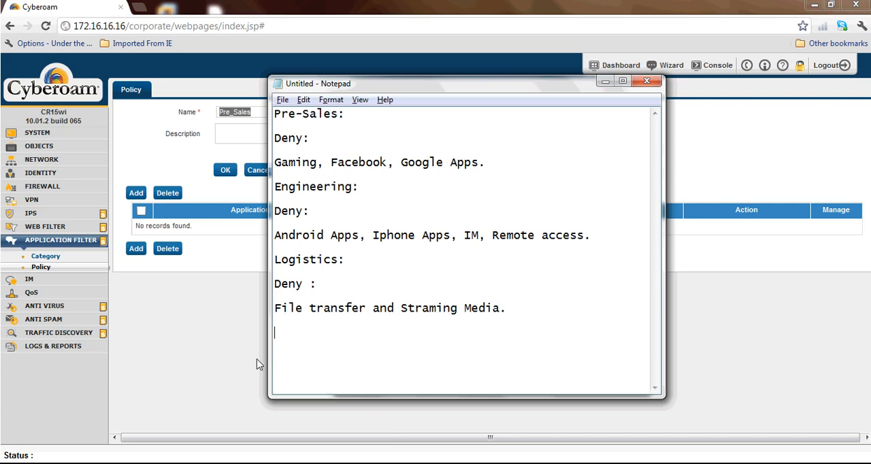
left_click(188, 341)
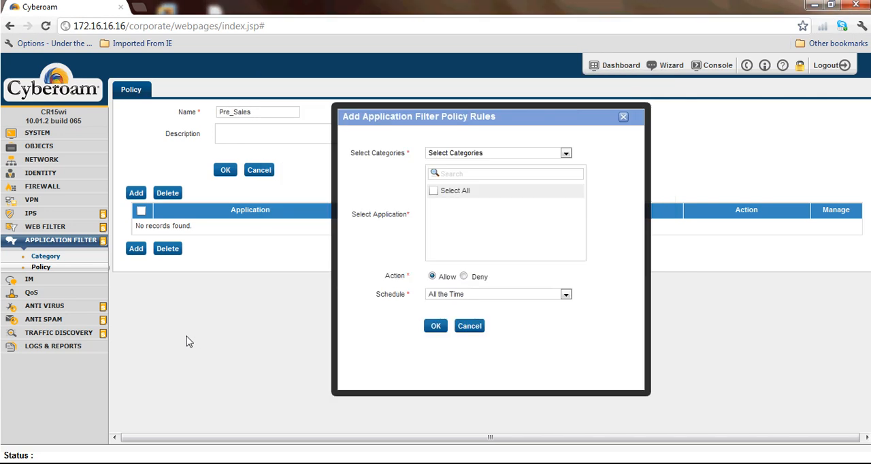
left_click(487, 155)
key("g")
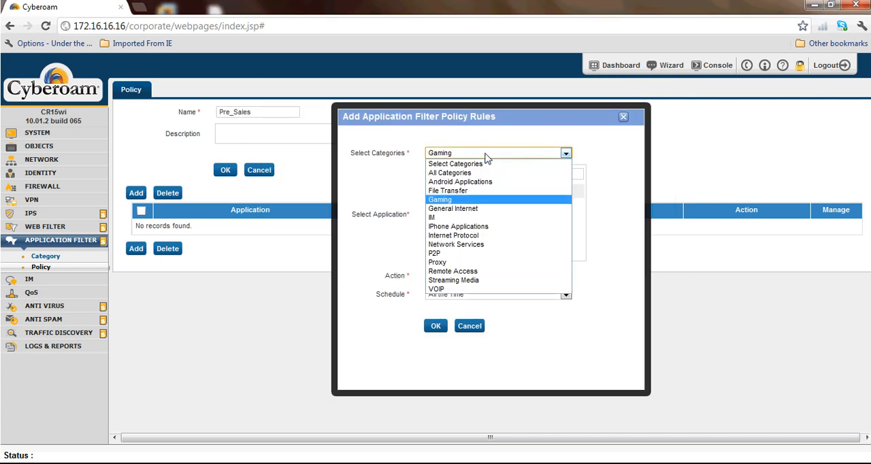
left_click(497, 200)
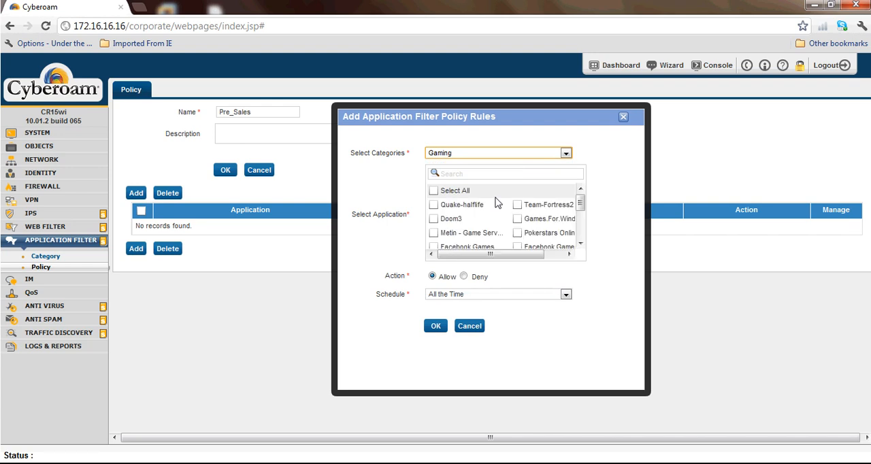
left_click(434, 192)
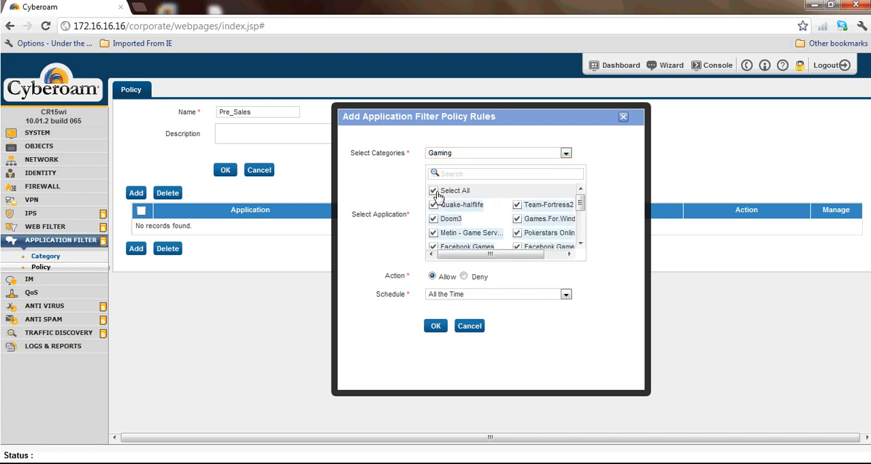
left_click(464, 277)
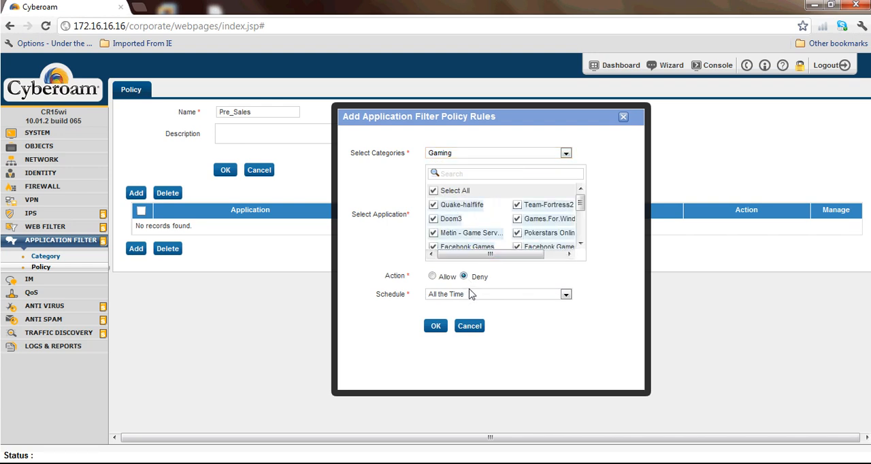
left_click(438, 327)
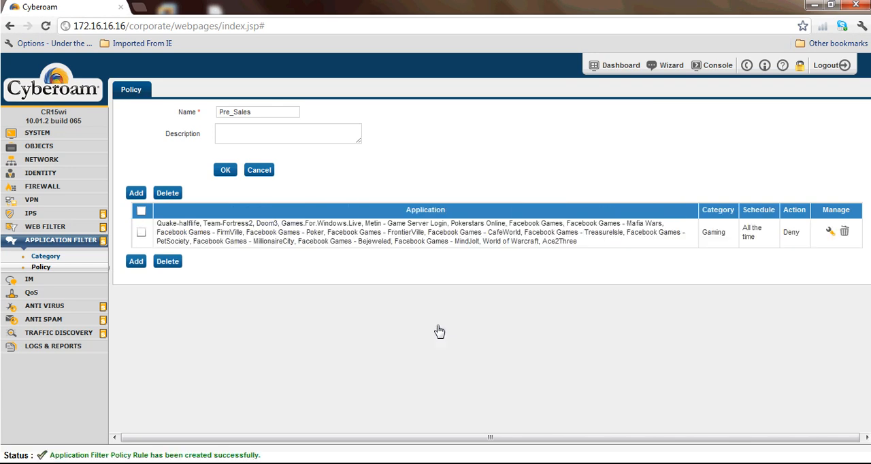
Step: Start another Pre_Sales rule for the General Internet category and filter its applications by "fac"
left_click(142, 195)
left_click(453, 158)
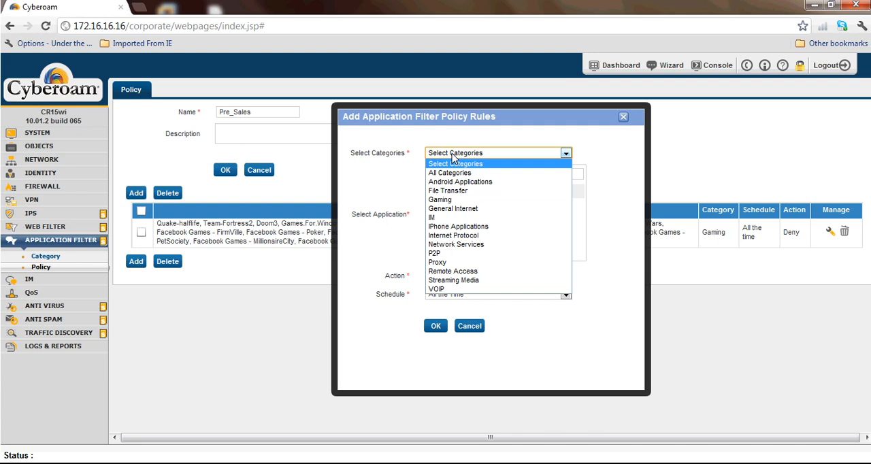
key("Down")
key("Down")
key("Down")
key("Down")
key("Down")
key("Return")
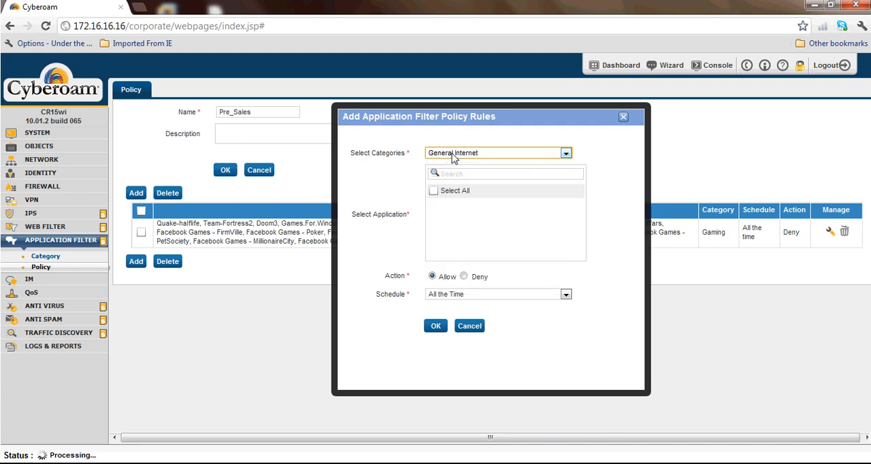
left_click(459, 175)
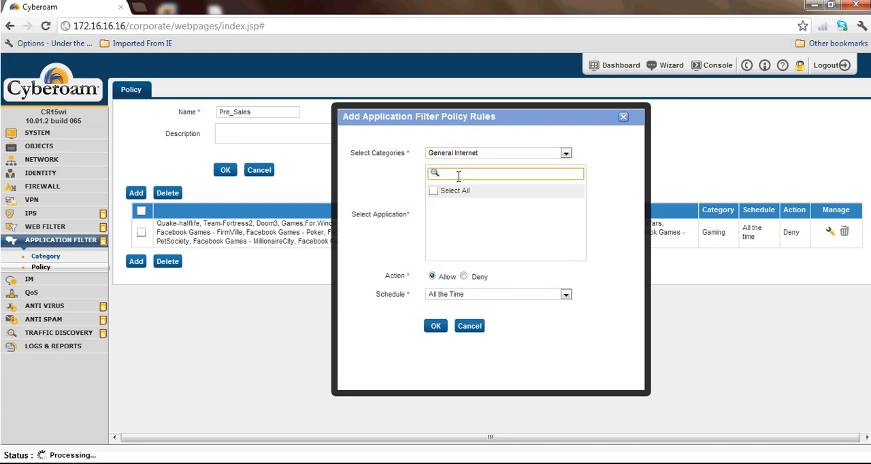
type("fac")
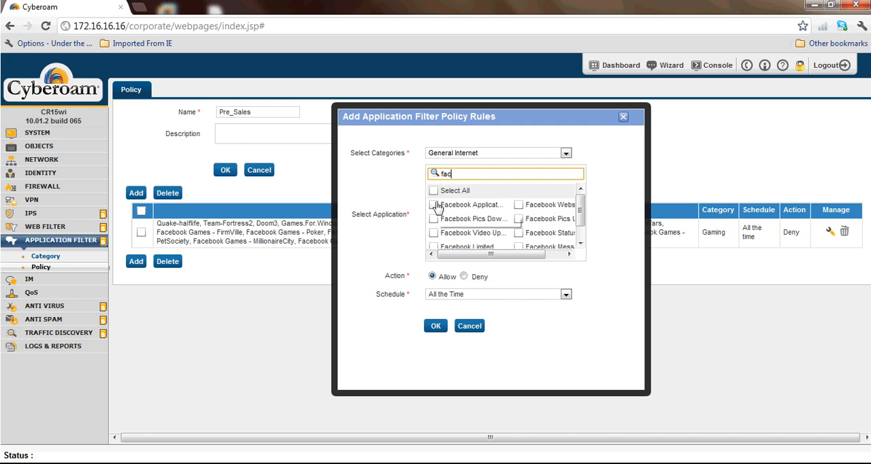
Step: Select every listed Facebook application, from Facebook Applications to Facebook Plugin and Video Chat, and save the rule with the Deny action
left_click(433, 205)
left_click(433, 219)
left_click(434, 233)
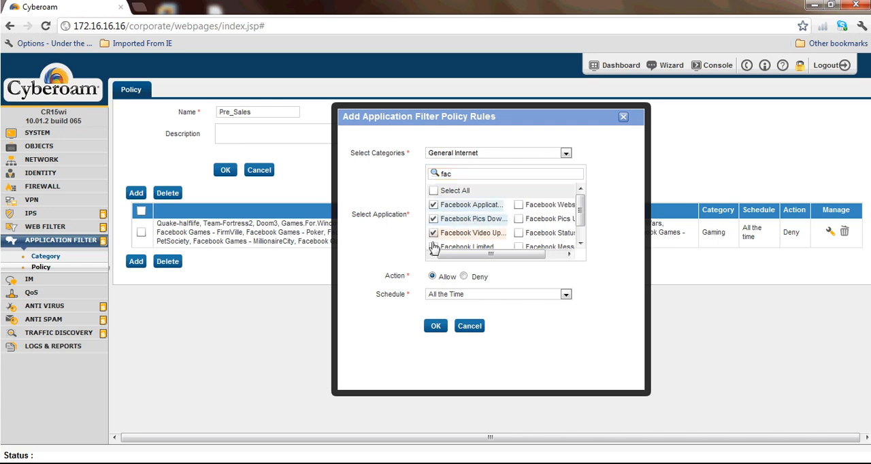
left_click(433, 247)
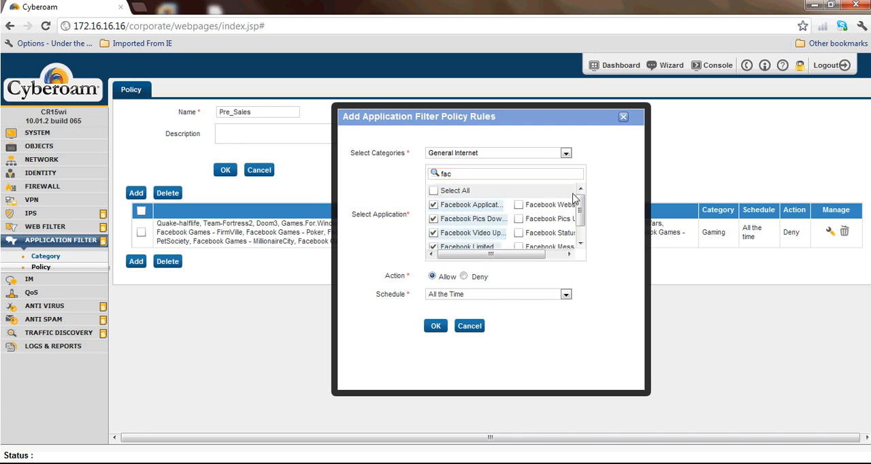
left_click(518, 205)
left_click(518, 218)
left_click(519, 233)
left_click_drag(582, 220, 581, 230)
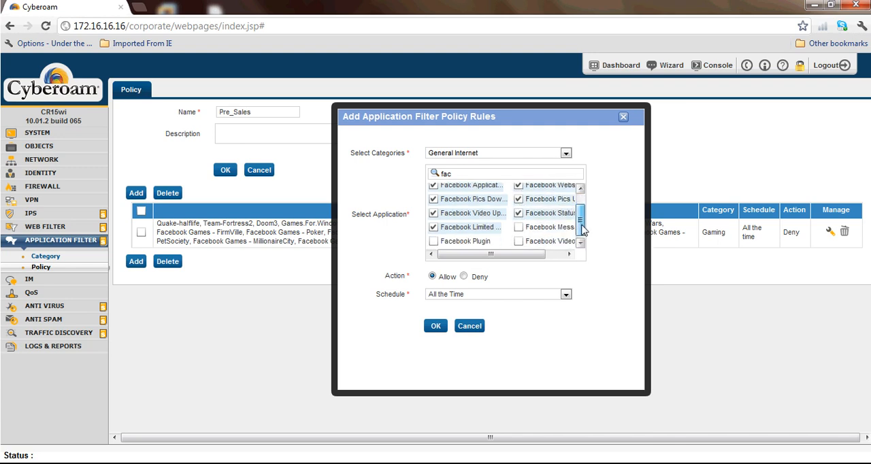
left_click(518, 225)
left_click(518, 240)
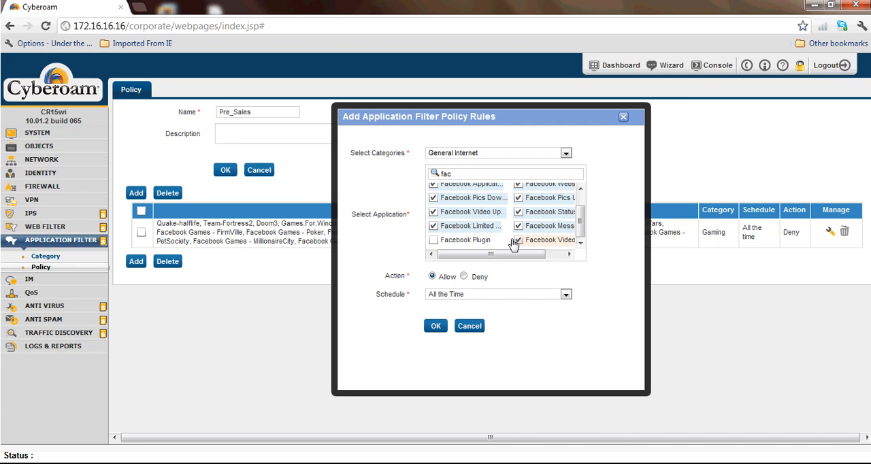
left_click(434, 240)
left_click(463, 277)
left_click(436, 326)
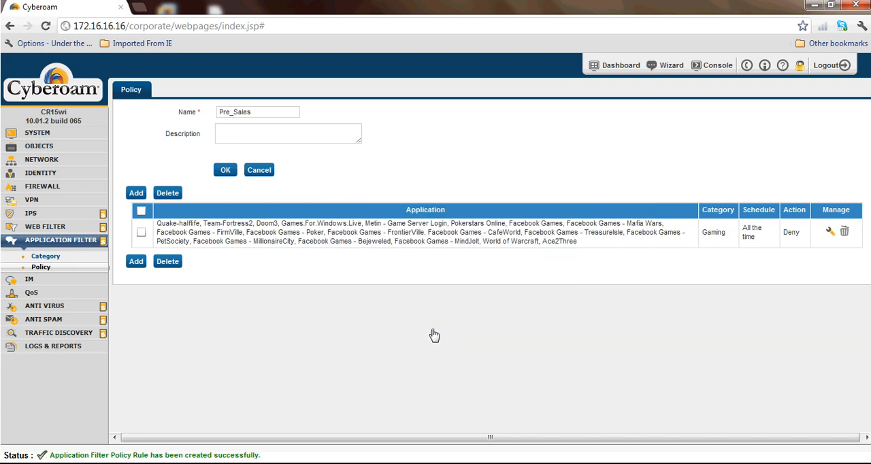
Step: Add a General Internet rule denying all applications matching "goo", and save the Pre_Sales policy
left_click(136, 282)
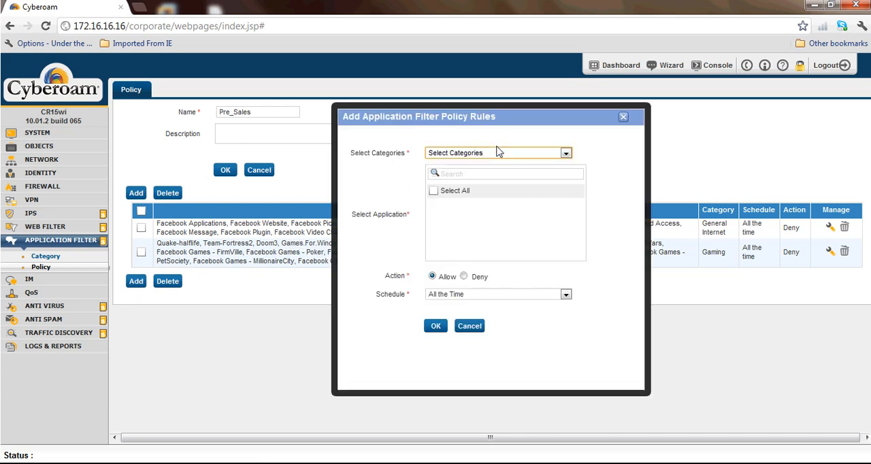
key("g")
key("g")
left_click(504, 174)
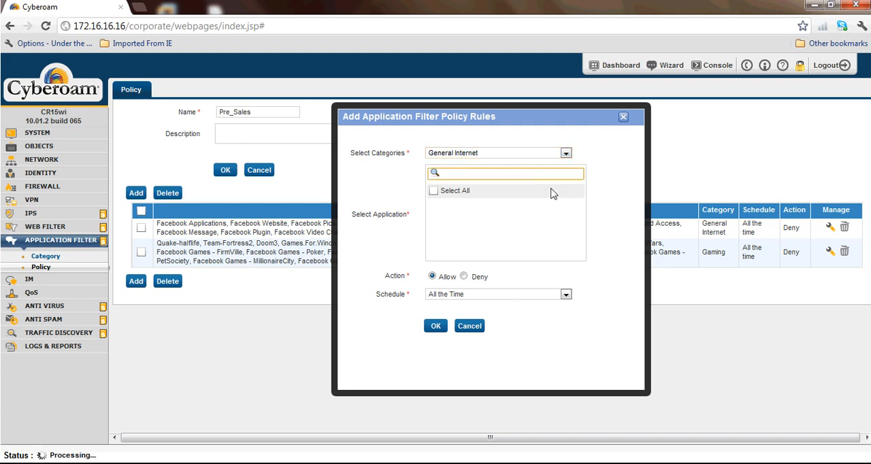
type("goo")
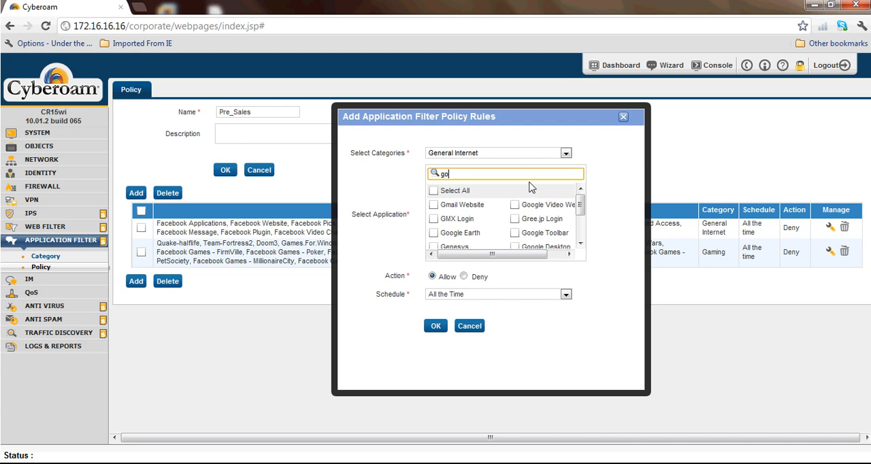
left_click(433, 192)
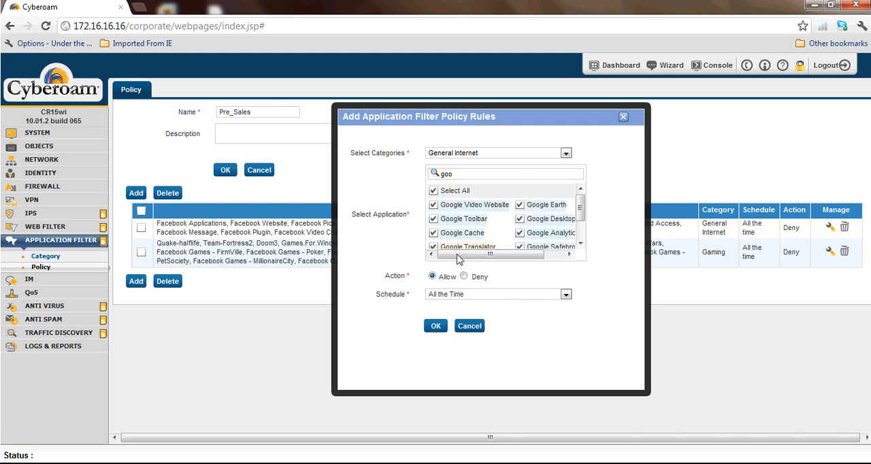
left_click(436, 326)
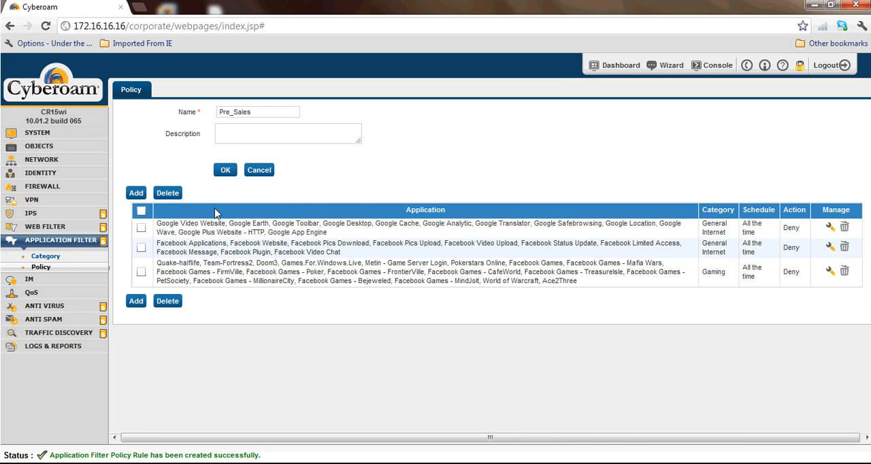
left_click(225, 170)
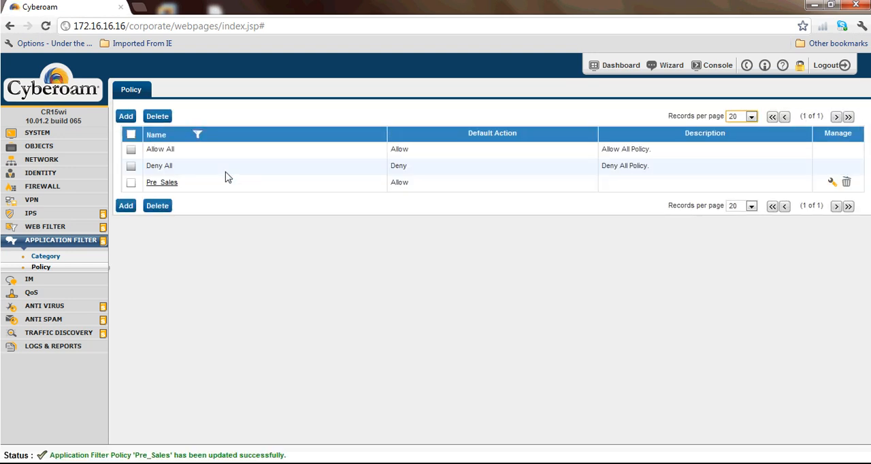
Step: Assign the Pre_Sales application filter to the Presales user group and save the group
left_click(44, 174)
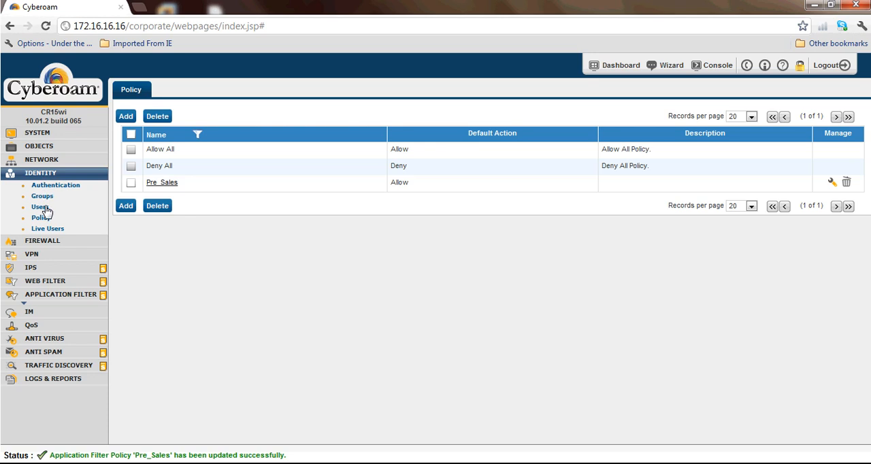
left_click(45, 208)
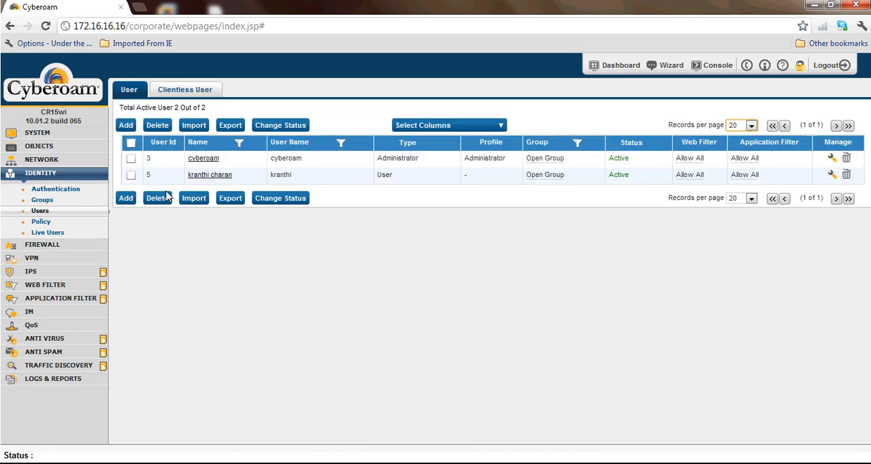
left_click(45, 203)
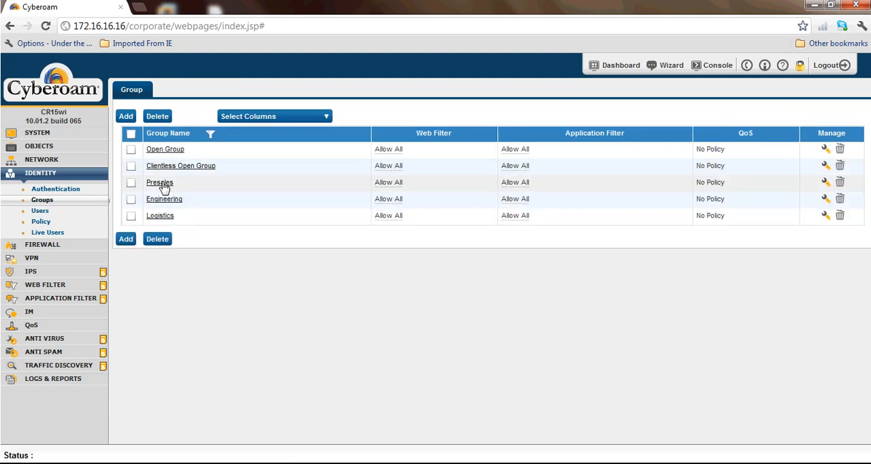
left_click(164, 183)
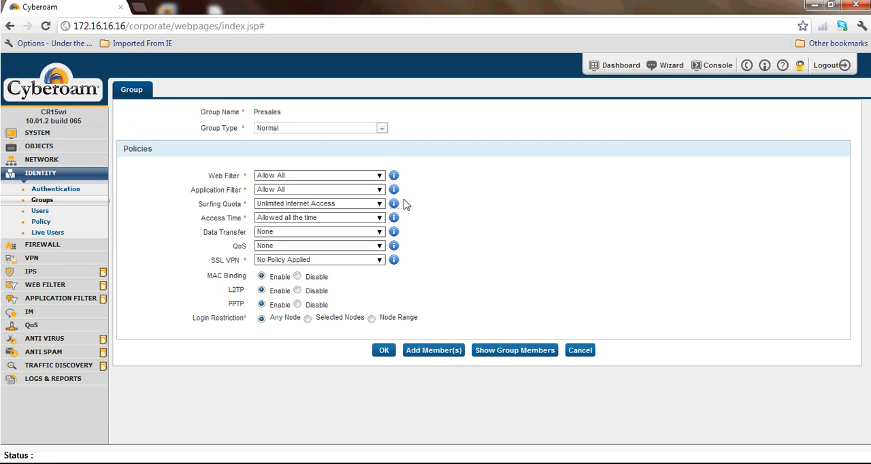
left_click(375, 192)
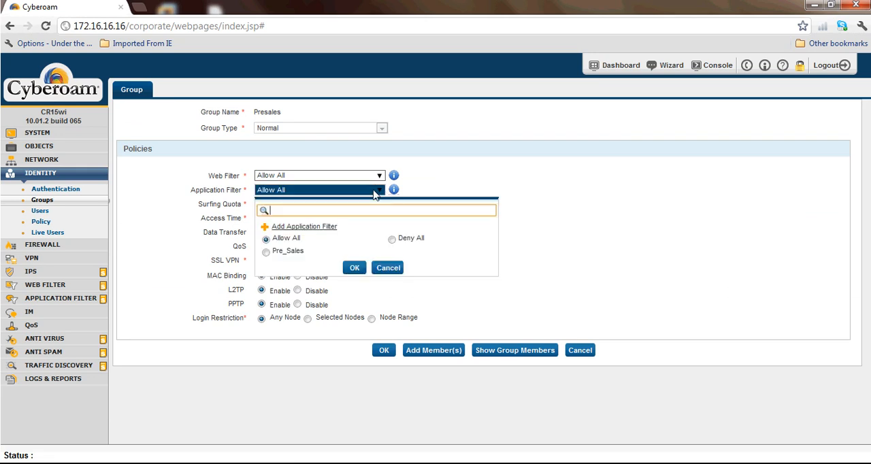
left_click(265, 252)
left_click(384, 351)
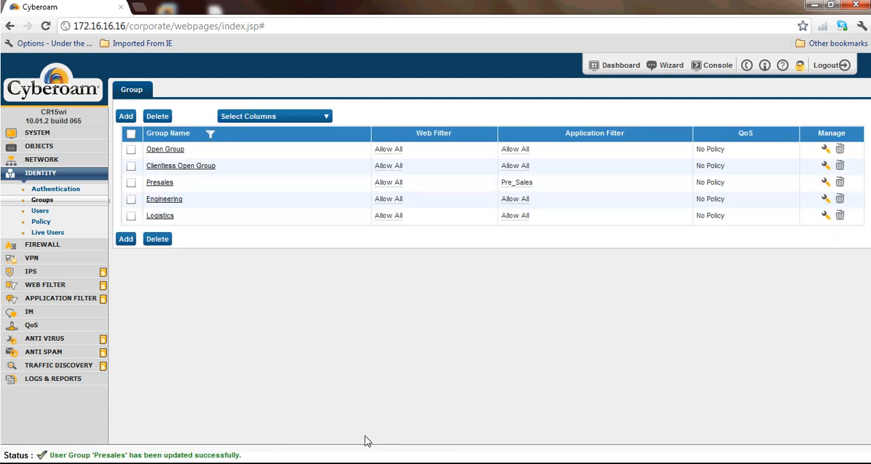
Step: Check the department requirements in Notepad, and create an application filter policy named Engineering from the Allow All template
left_click(352, 379)
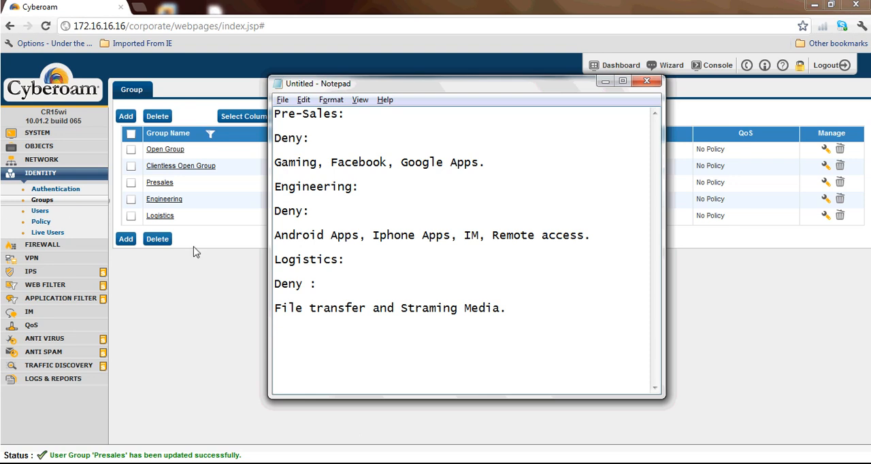
left_click(179, 297)
left_click(68, 299)
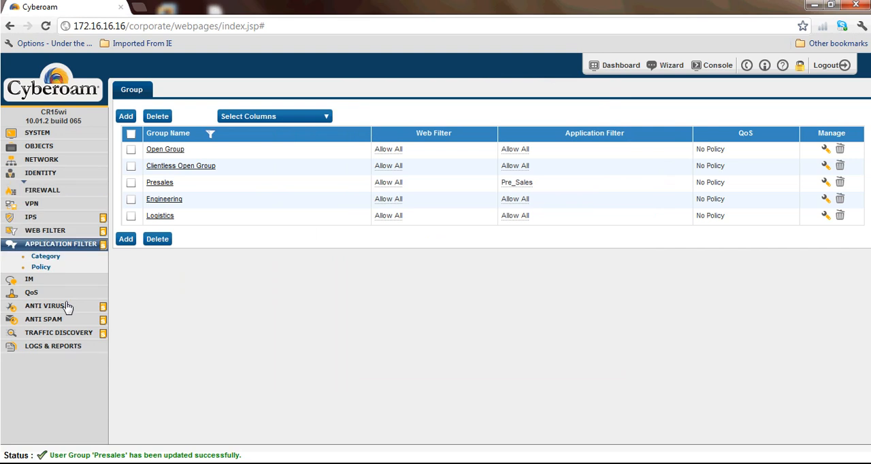
left_click(41, 270)
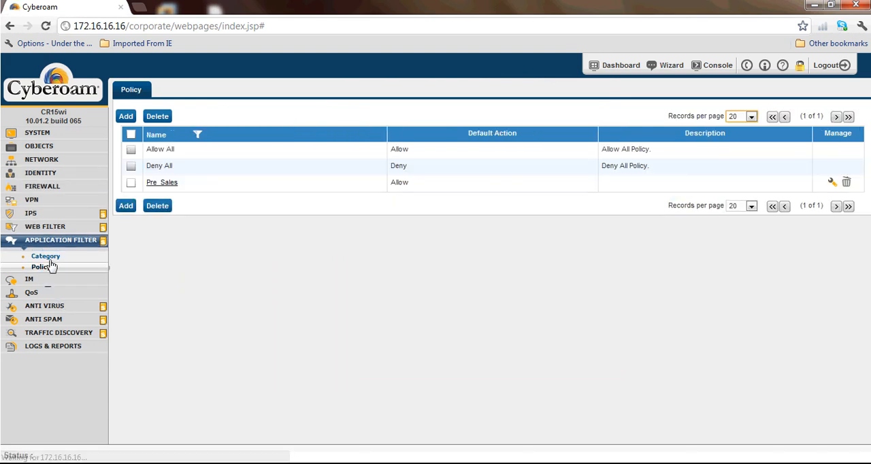
left_click(126, 207)
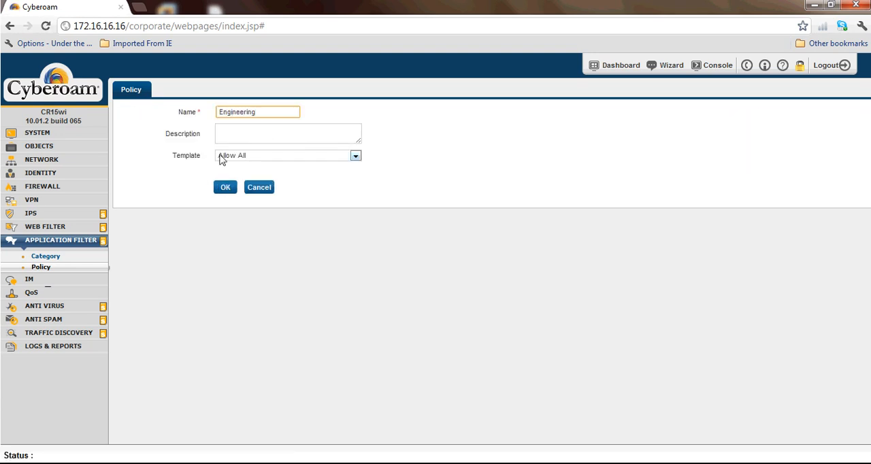
left_click_drag(200, 158, 177, 158)
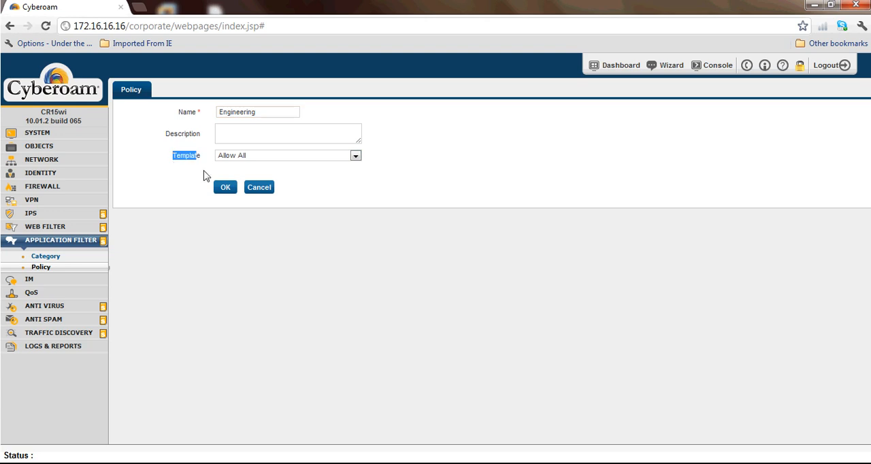
left_click(223, 188)
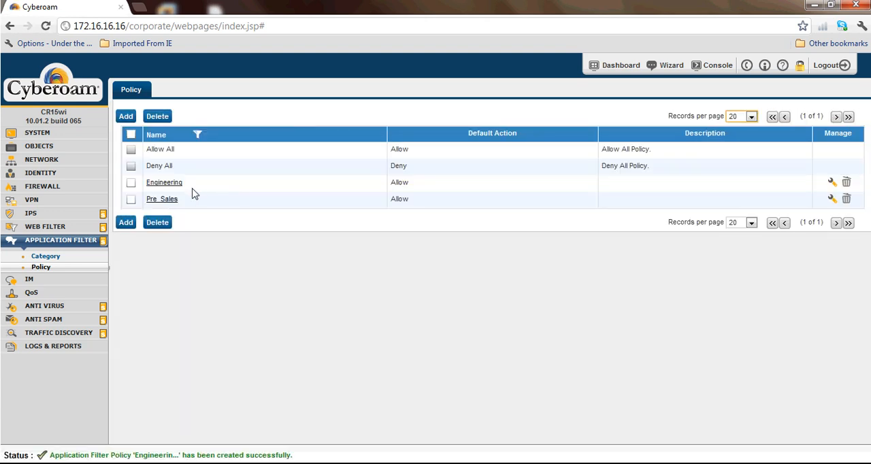
Step: Start a new rule in the Engineering application filter policy and review the Engineering deny list in the Notepad notes
left_click(158, 184)
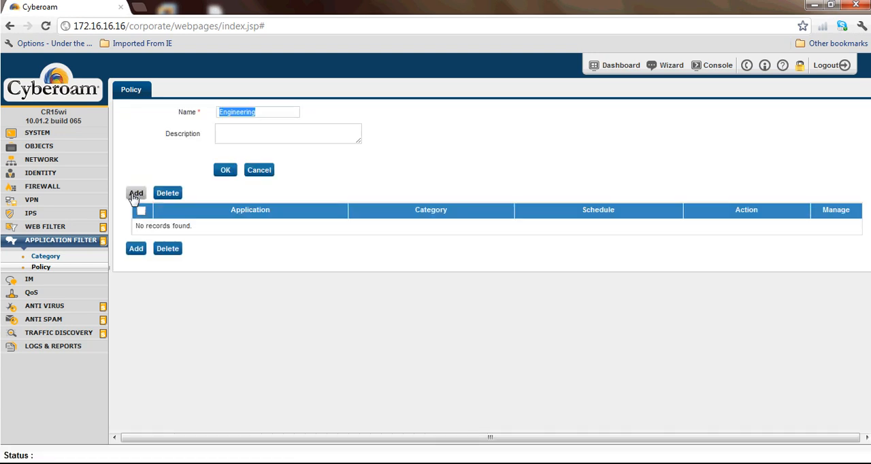
left_click(135, 195)
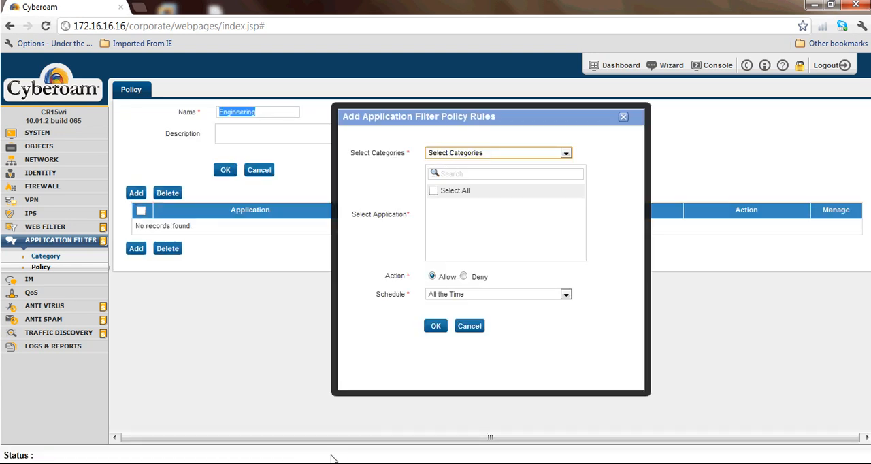
mouse_move(333, 462)
left_click(369, 435)
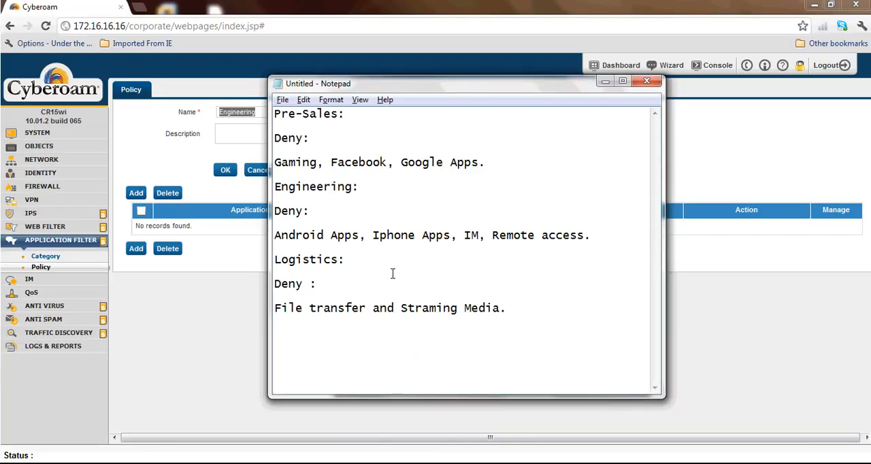
left_click_drag(352, 234, 300, 248)
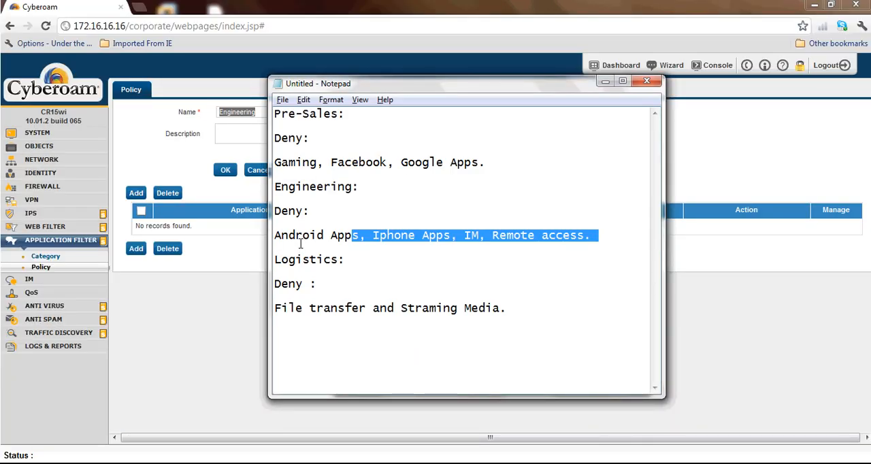
left_click_drag(451, 238, 386, 238)
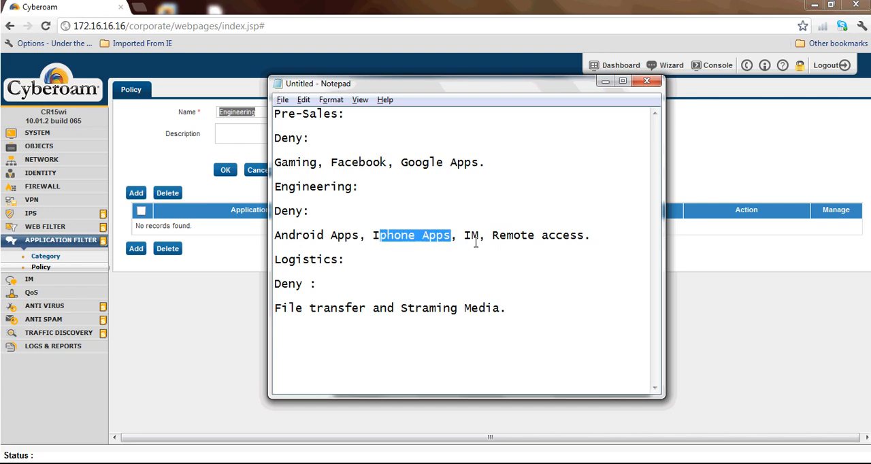
left_click_drag(479, 237, 466, 239)
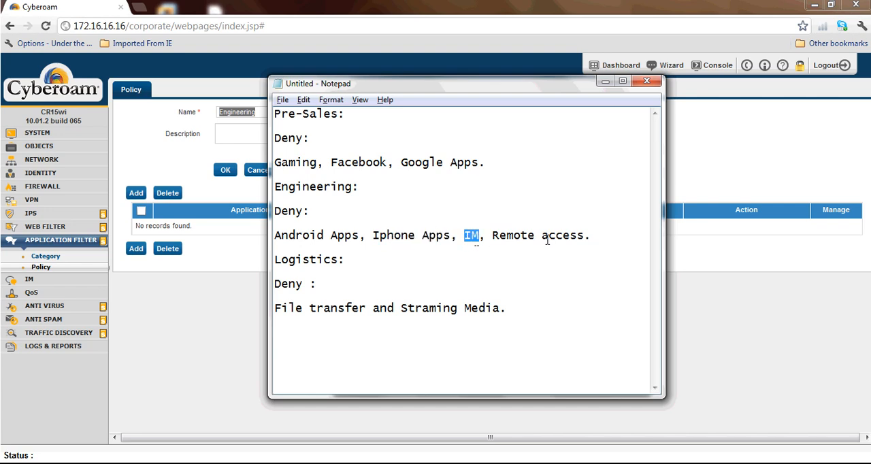
key("alt+Tab")
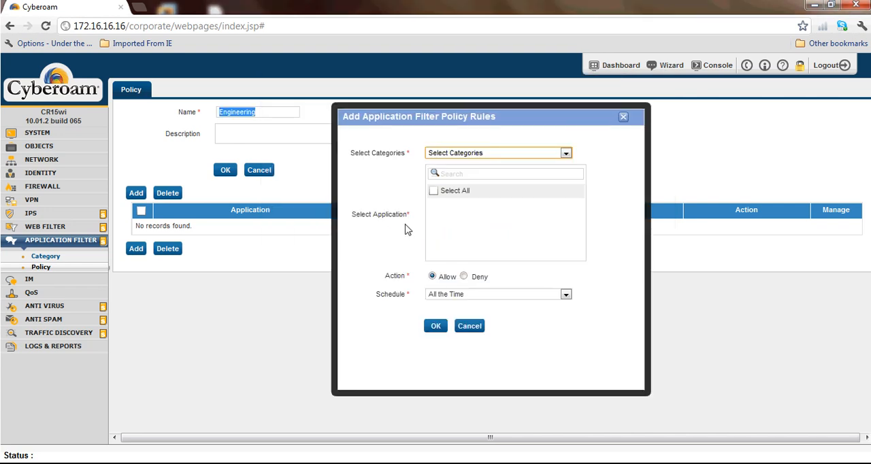
Step: Set the rule to deny all applications in the Android Applications category, and save it
left_click(452, 156)
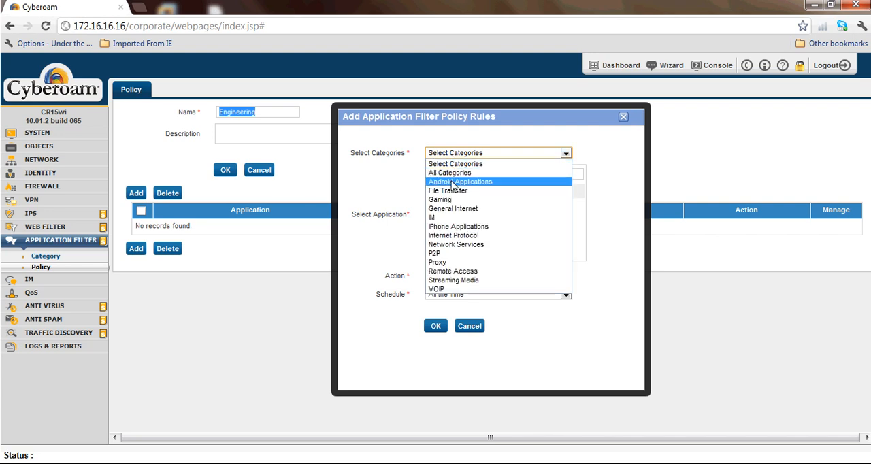
left_click(452, 182)
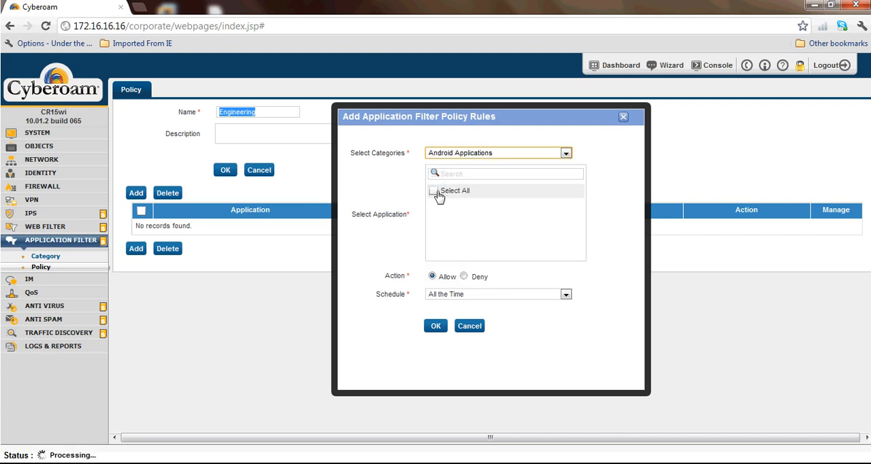
left_click(434, 191)
left_click(463, 277)
left_click(436, 326)
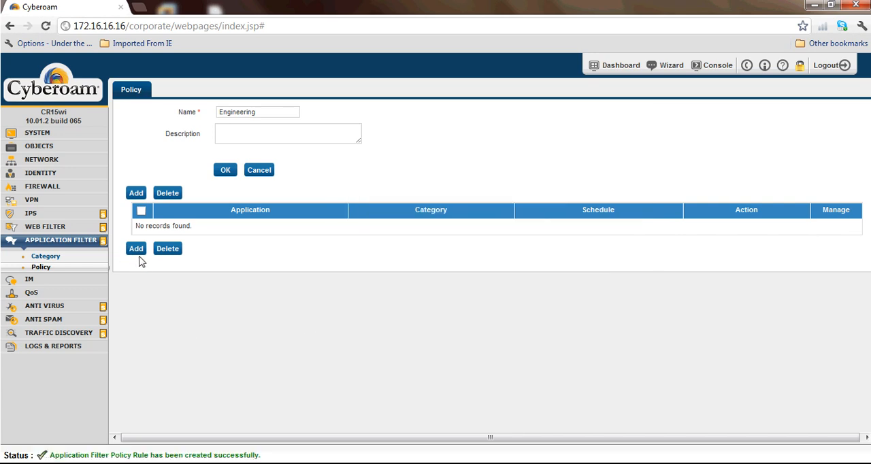
Step: Add a second rule to the Engineering policy that denies all applications in the IM category
left_click(136, 297)
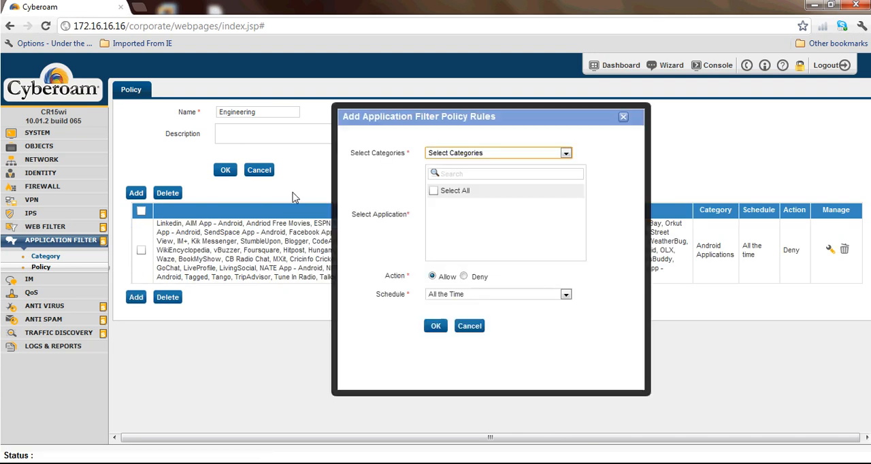
left_click(454, 156)
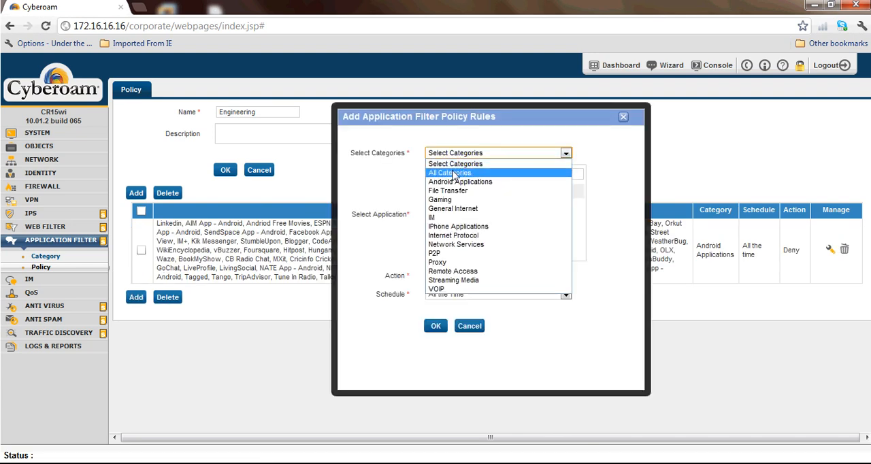
key("i")
key("Return")
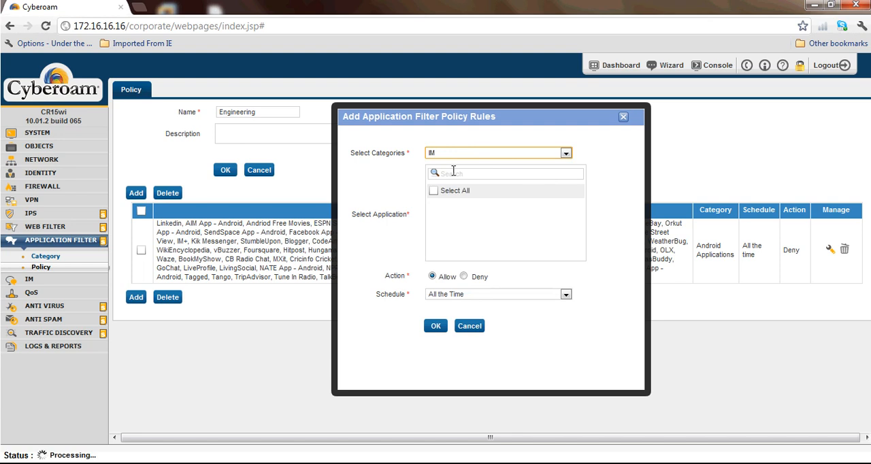
left_click(433, 191)
left_click(471, 277)
left_click(433, 329)
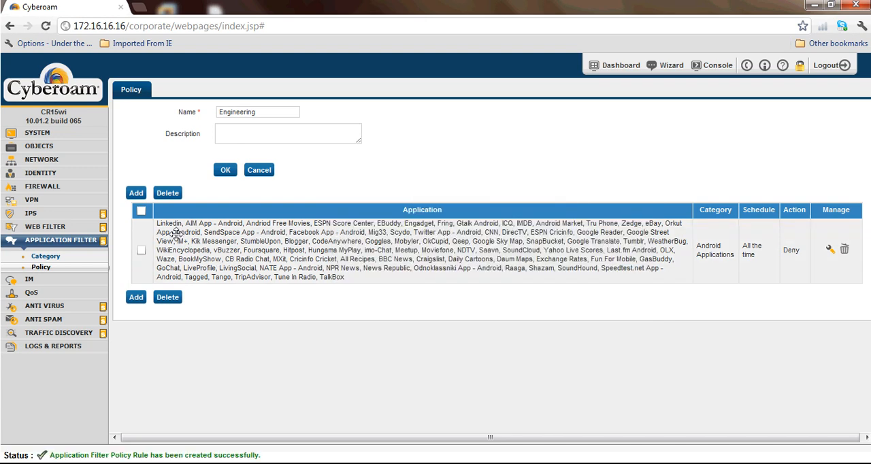
Step: Add another Engineering policy rule denying all applications in the IPhone Applications category
left_click(136, 193)
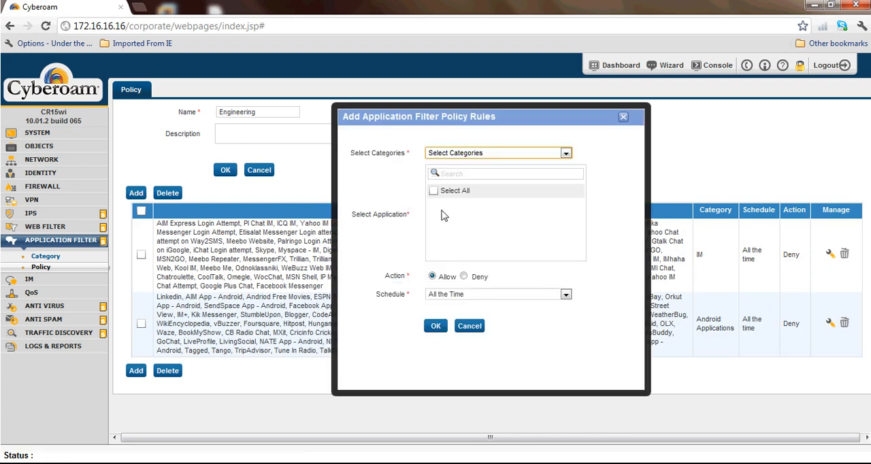
left_click(485, 154)
key("i")
key("p")
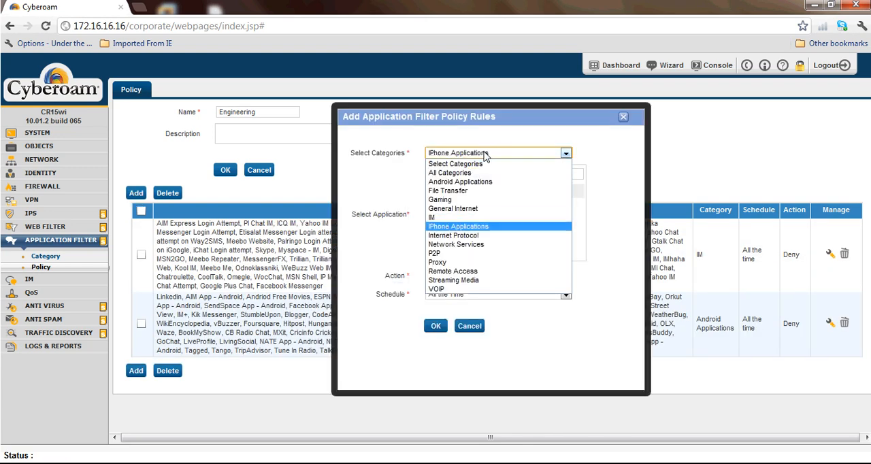
key("Return")
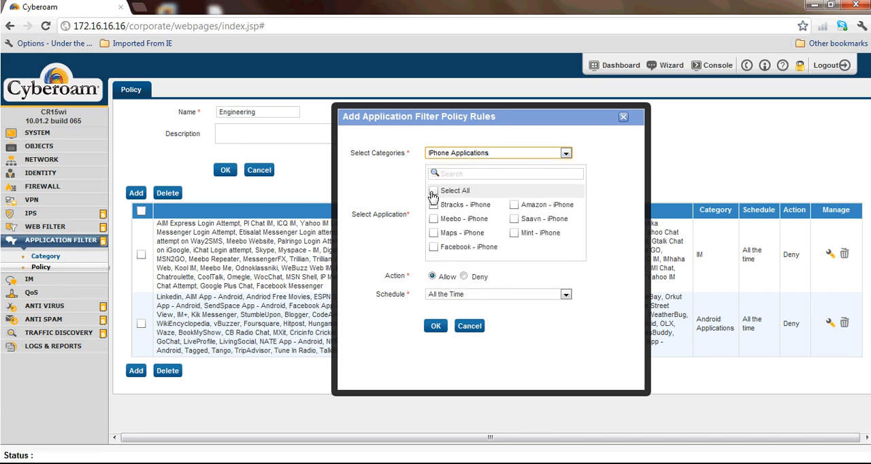
left_click(433, 191)
left_click(463, 276)
left_click(439, 328)
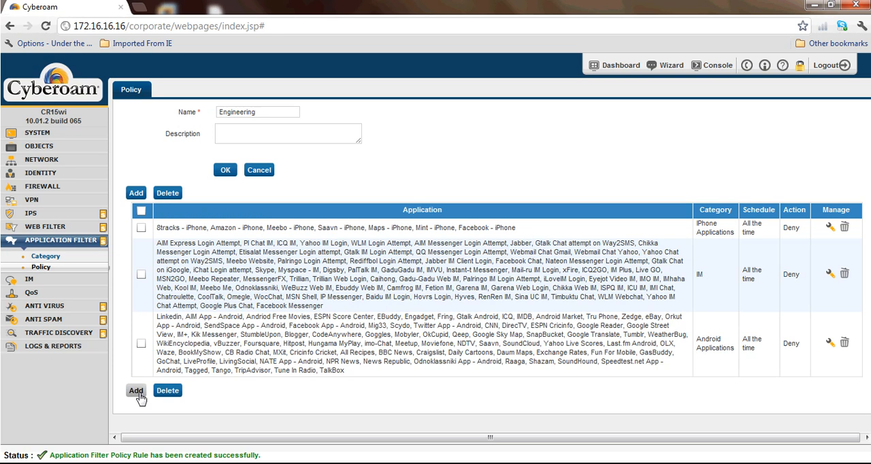
Step: Add a rule denying all applications in the Remote Access category, and save the Engineering policy
left_click(134, 390)
left_click(518, 154)
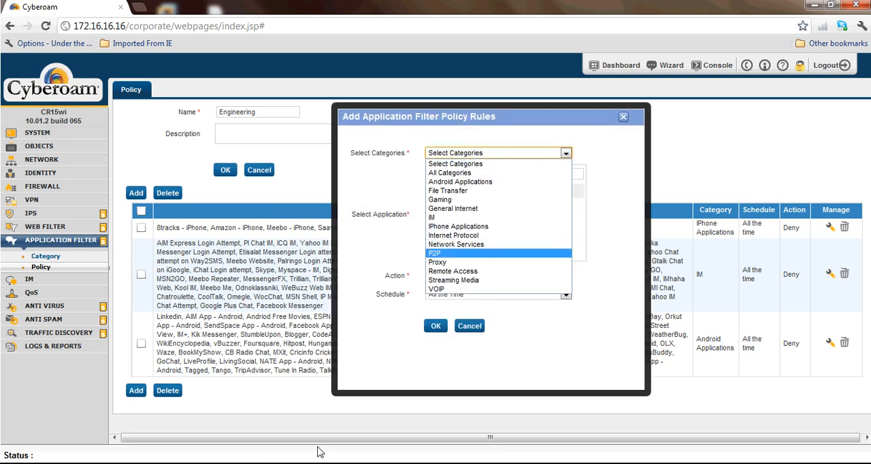
mouse_move(320, 457)
left_click(371, 409)
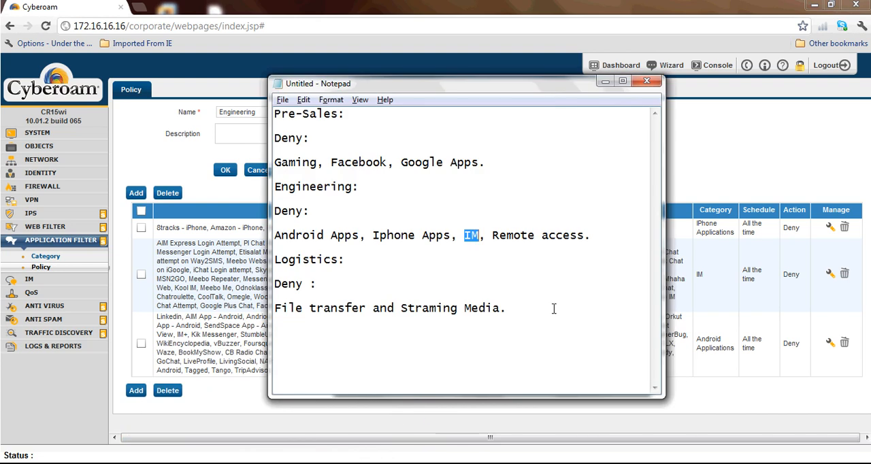
left_click(557, 418)
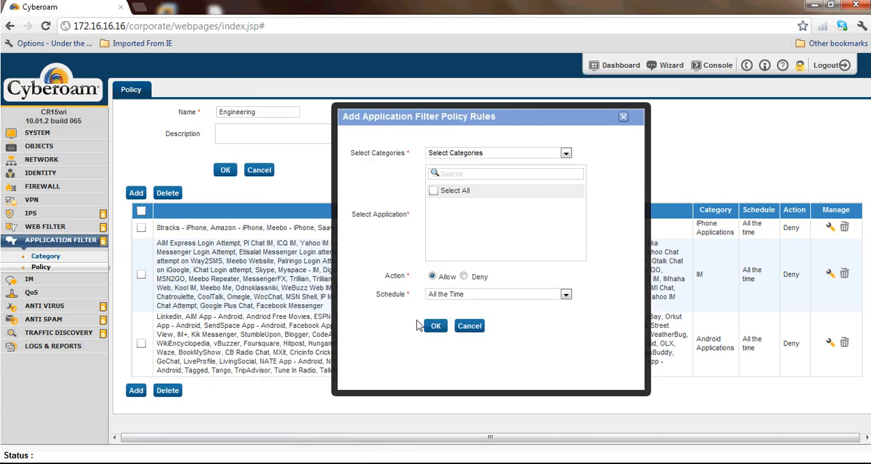
left_click(505, 153)
key("r")
key("Return")
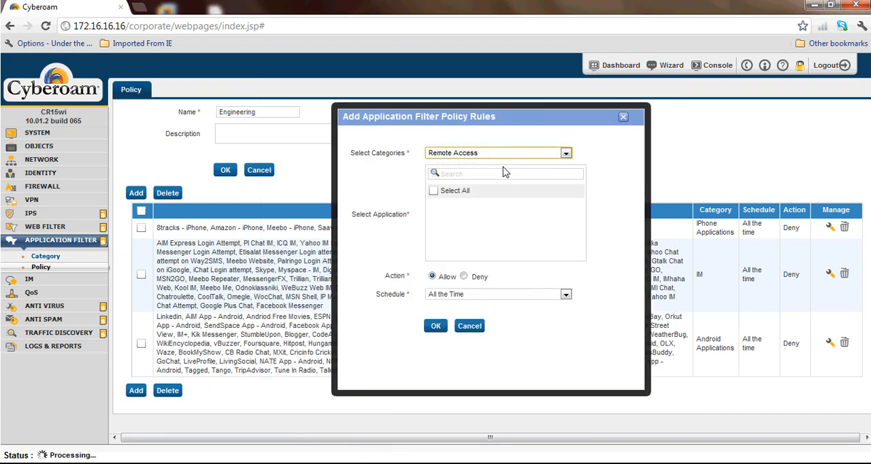
left_click(464, 276)
left_click(434, 191)
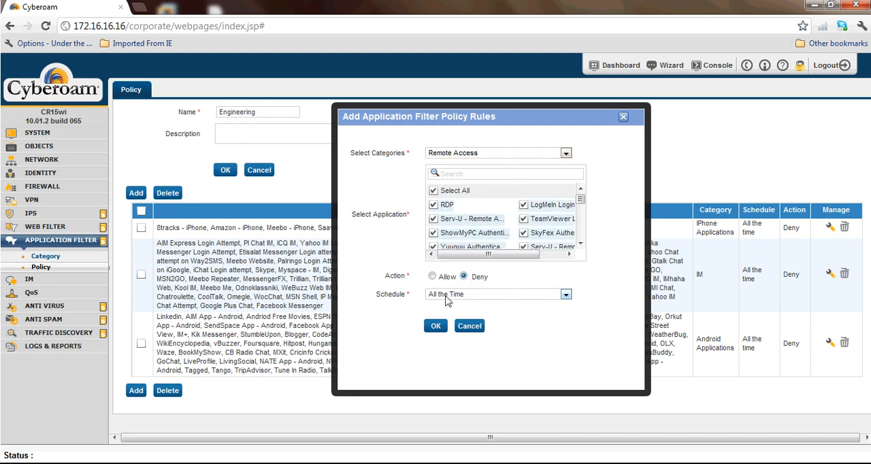
left_click(444, 329)
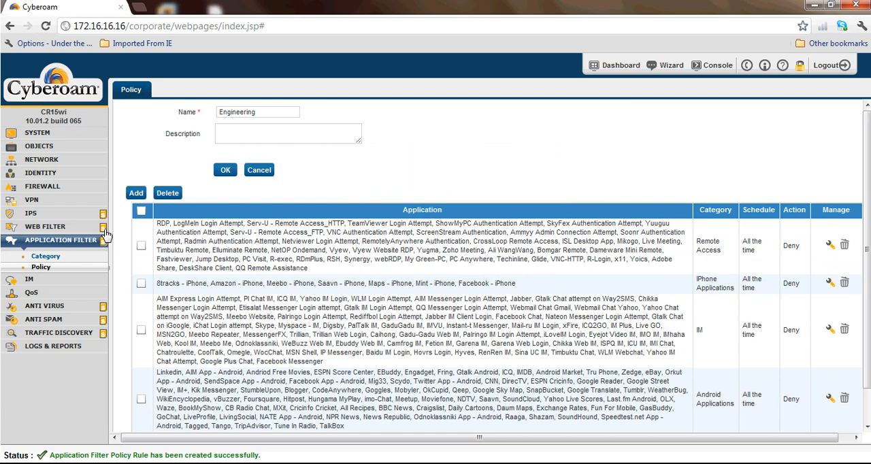
left_click(225, 170)
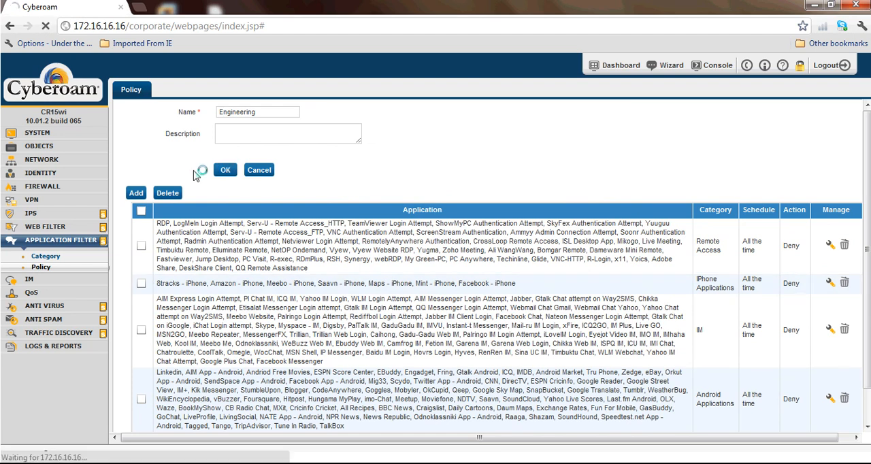
Step: Assign the Engineering application filter to the Engineering user group and save the group
left_click(46, 176)
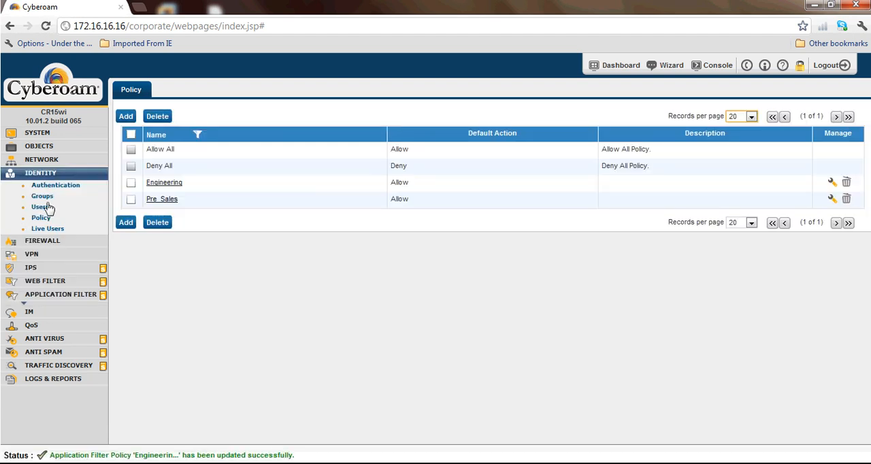
left_click(42, 196)
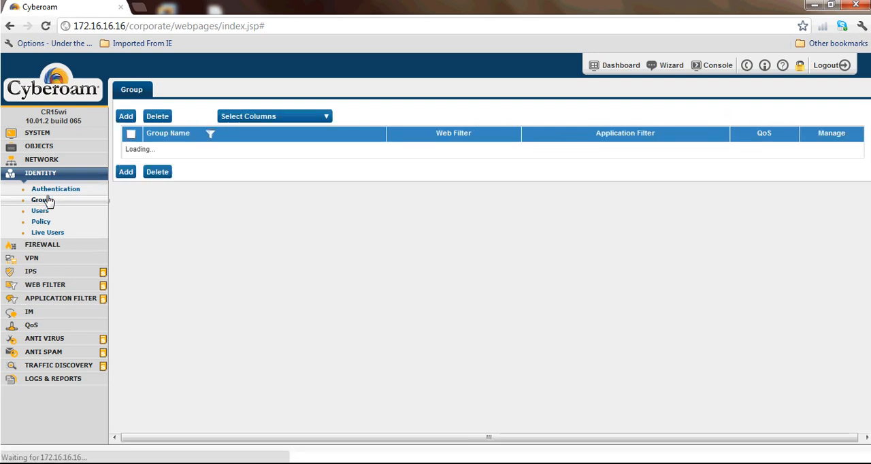
left_click(167, 201)
left_click(373, 195)
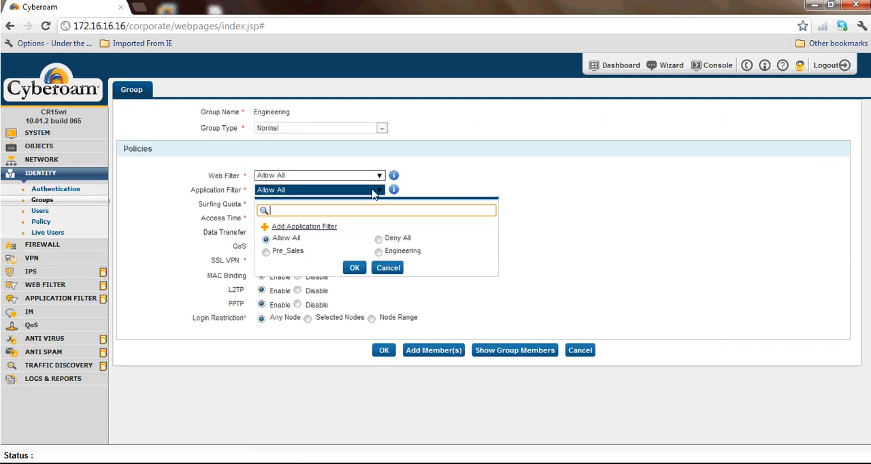
left_click(379, 252)
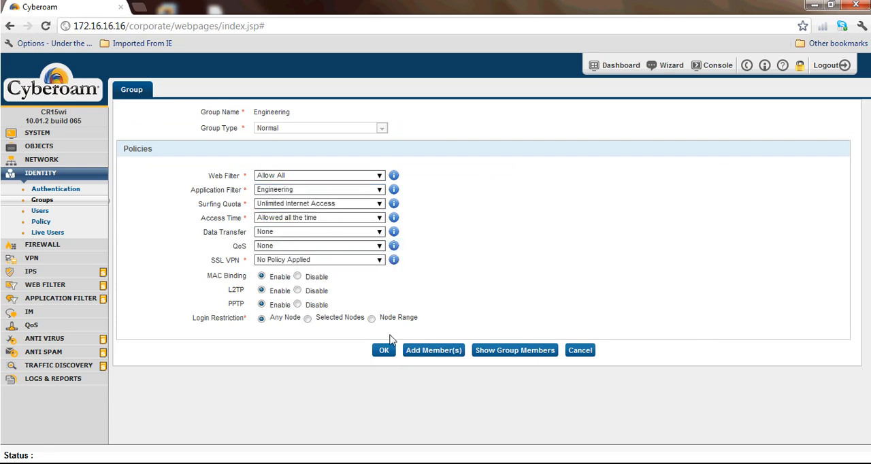
left_click(381, 353)
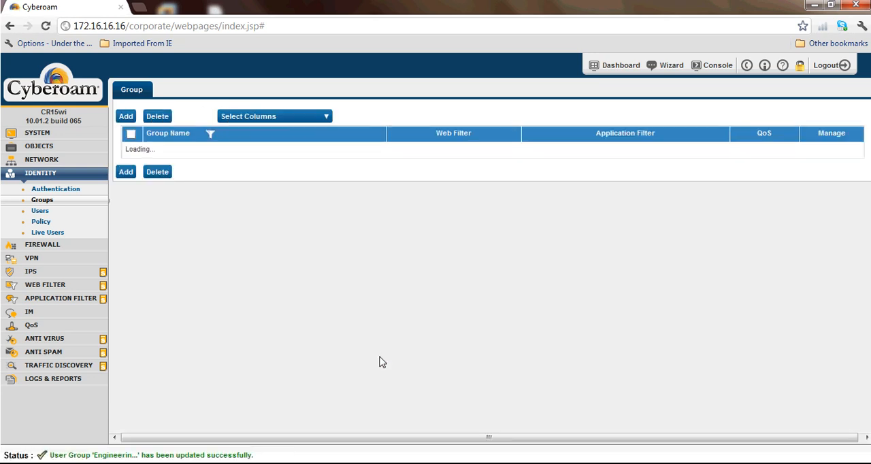